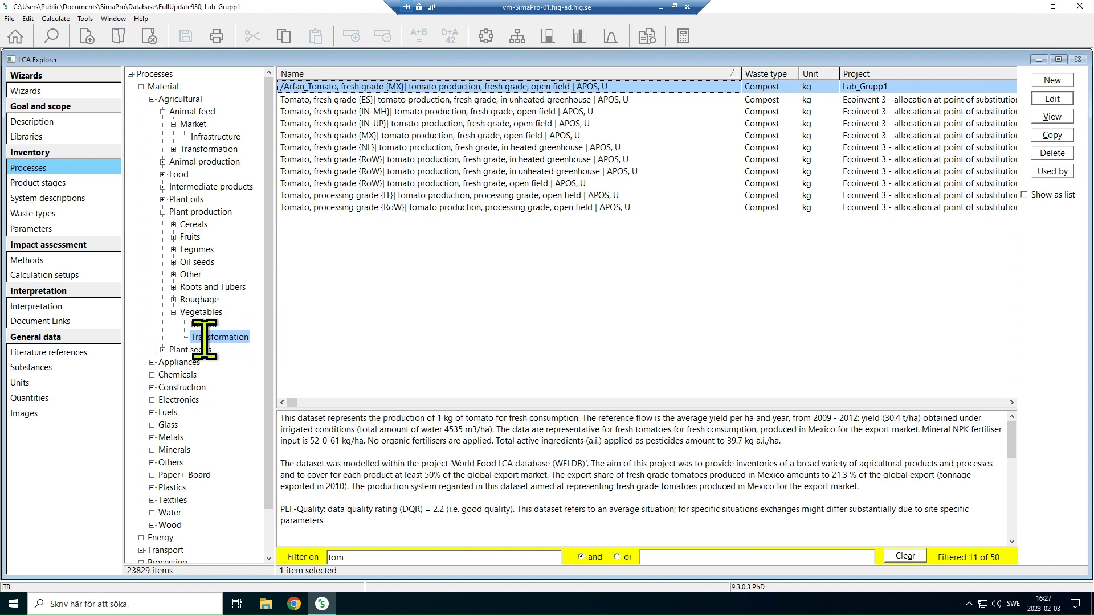
Compare the tomato processes in the Market and Transformation categories under Vegetables, ending in Transformation
left_click(201, 325)
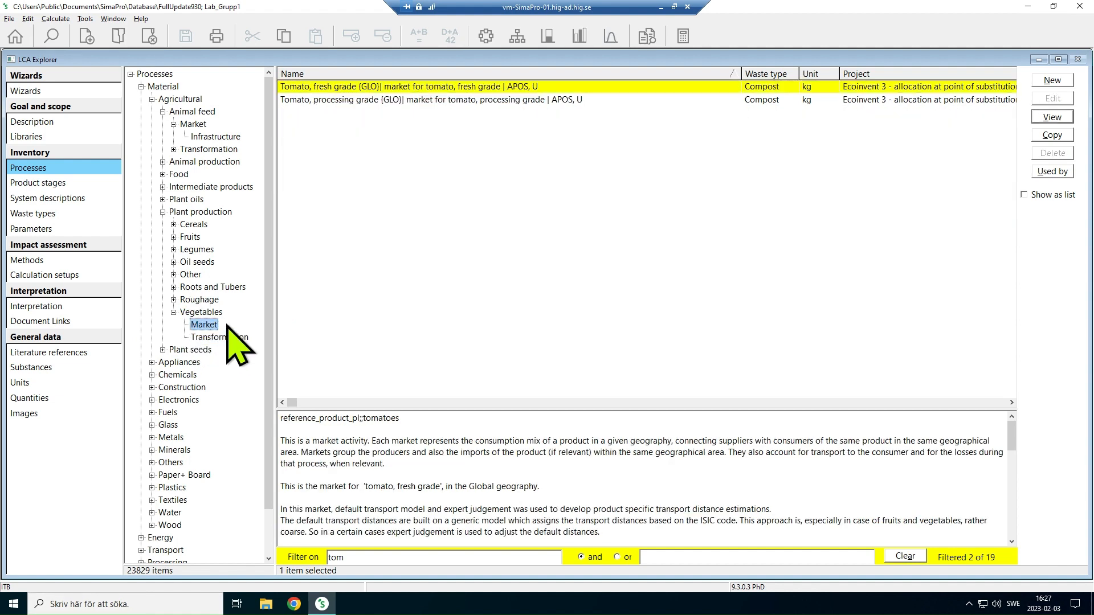
key("Left")
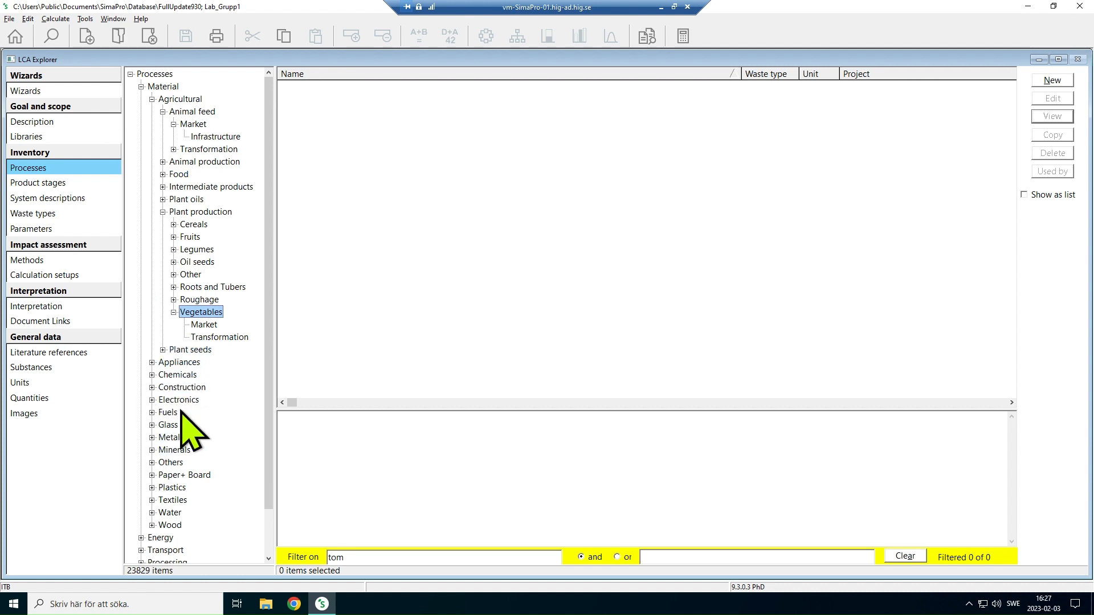
left_click(203, 327)
left_click(214, 338)
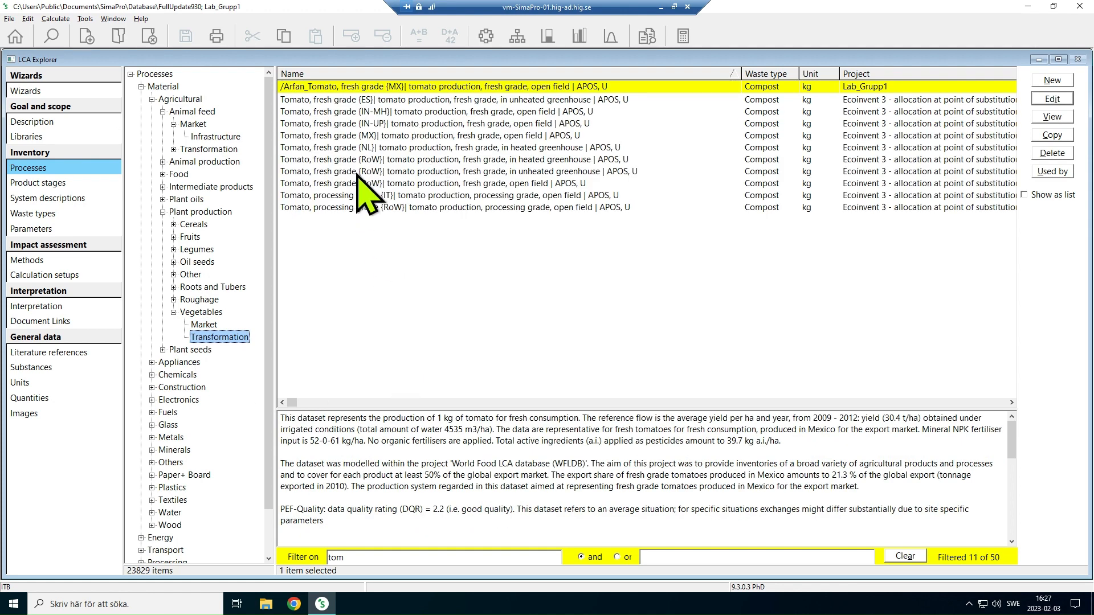
Open the ecoinvent process "Tomato, fresh grade {MX}| tomato production, fresh grade, open field | APOS, U" and look through its inputs and outputs
left_click(397, 137)
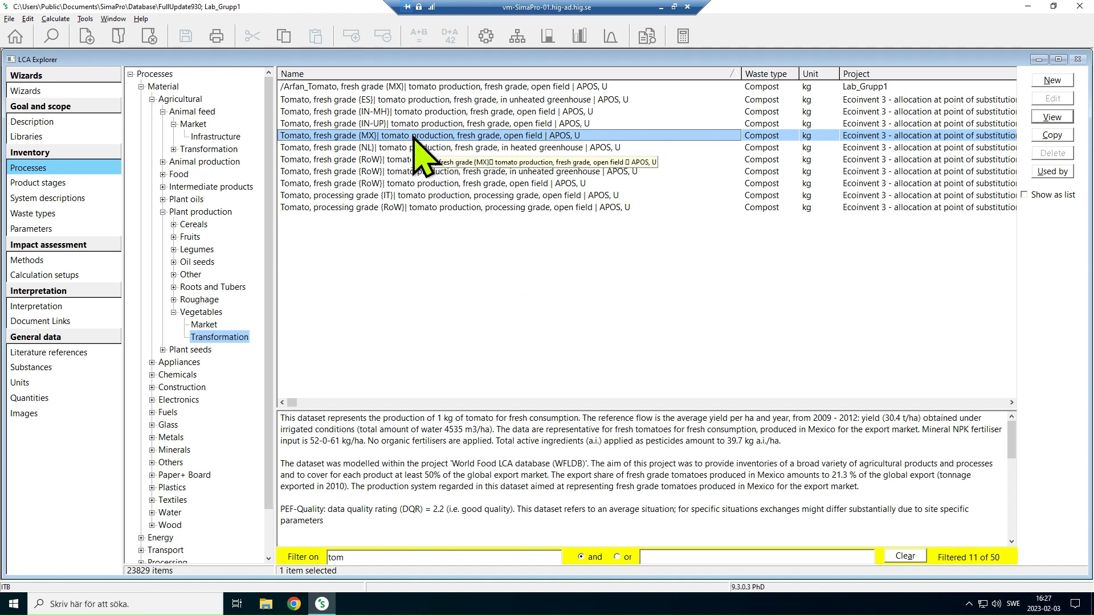
double_click(381, 137)
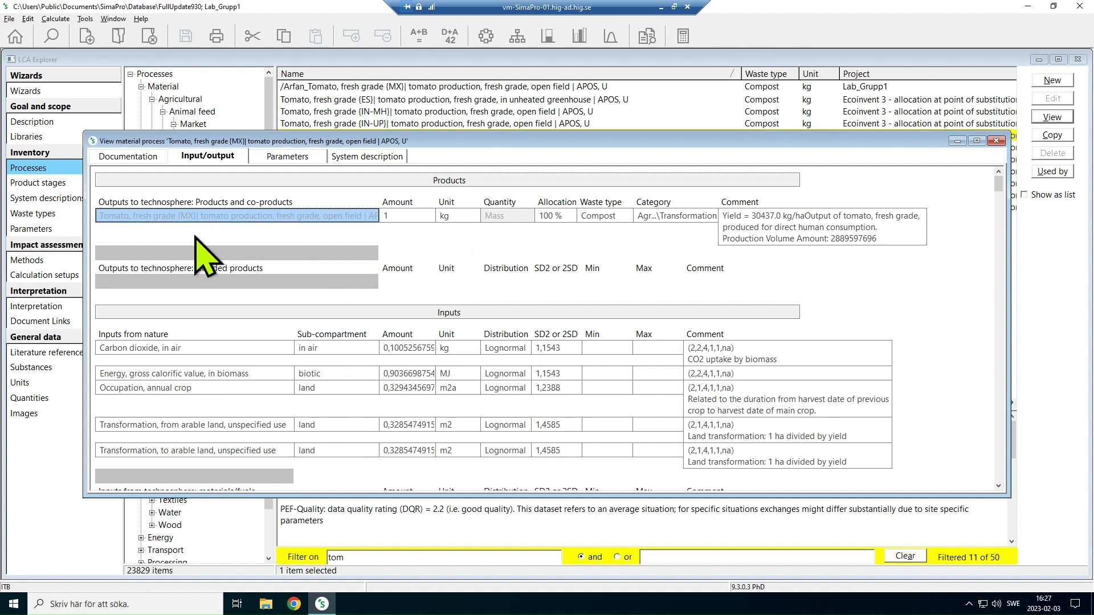
scroll(292, 348, "down", 1)
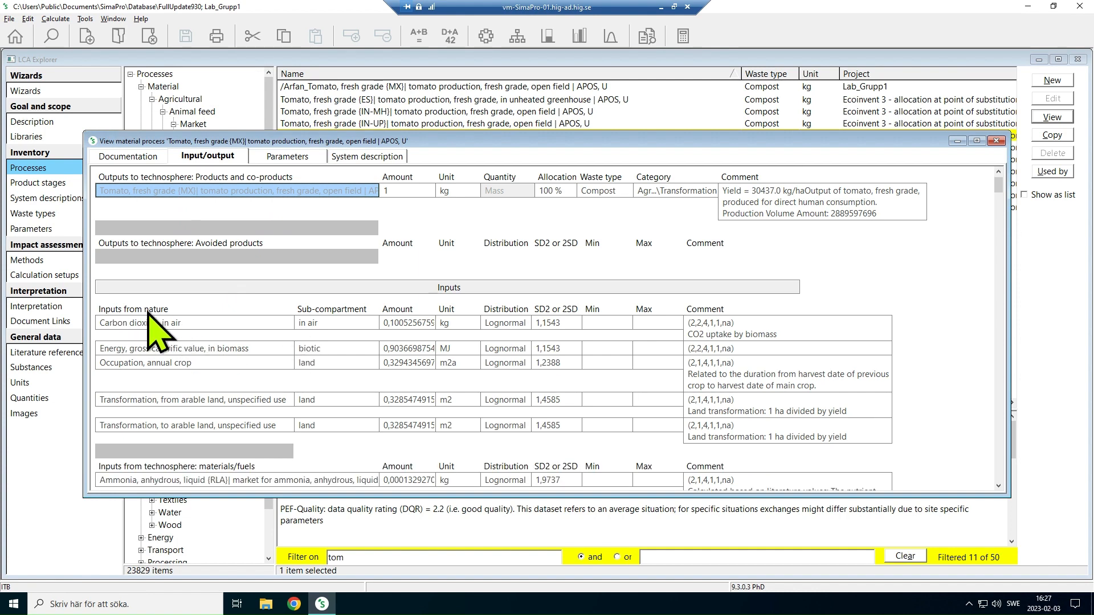
scroll(241, 330, "down", 4)
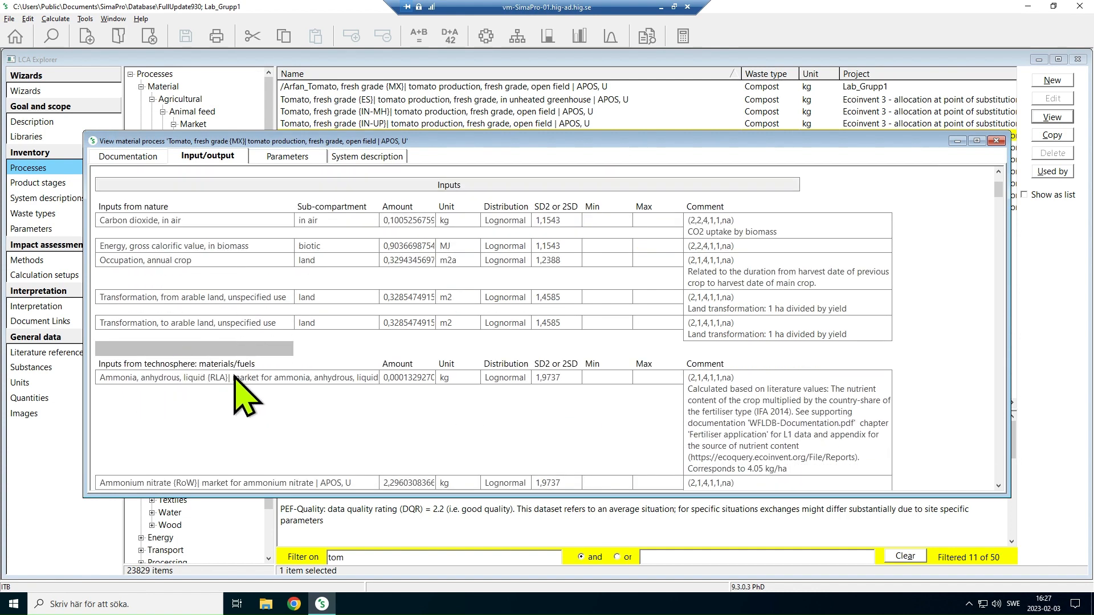
scroll(235, 380, "down", 5)
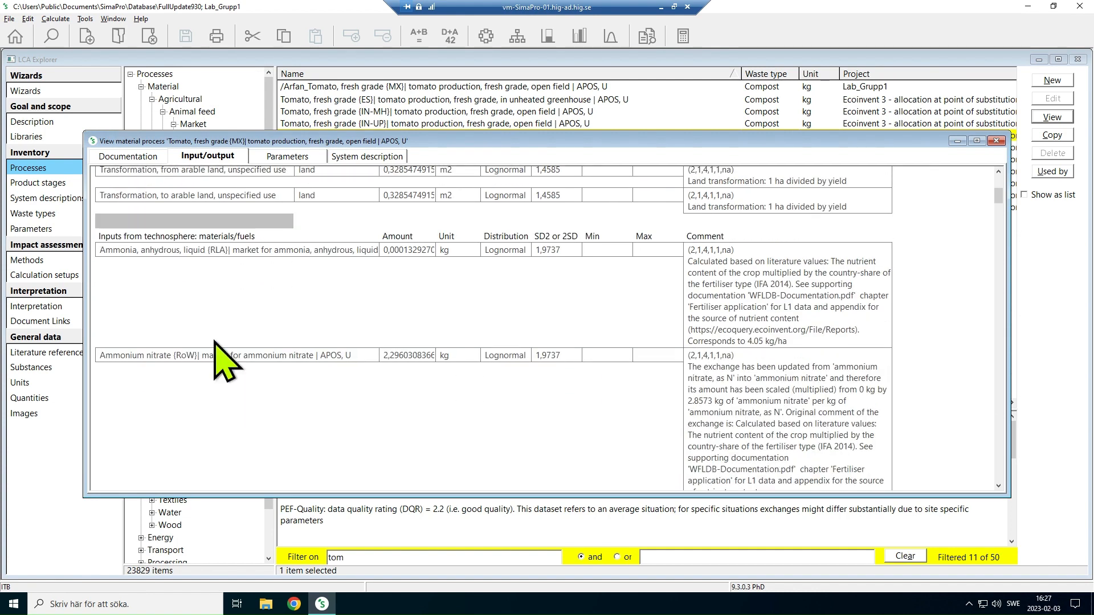
scroll(190, 365, "down", 10)
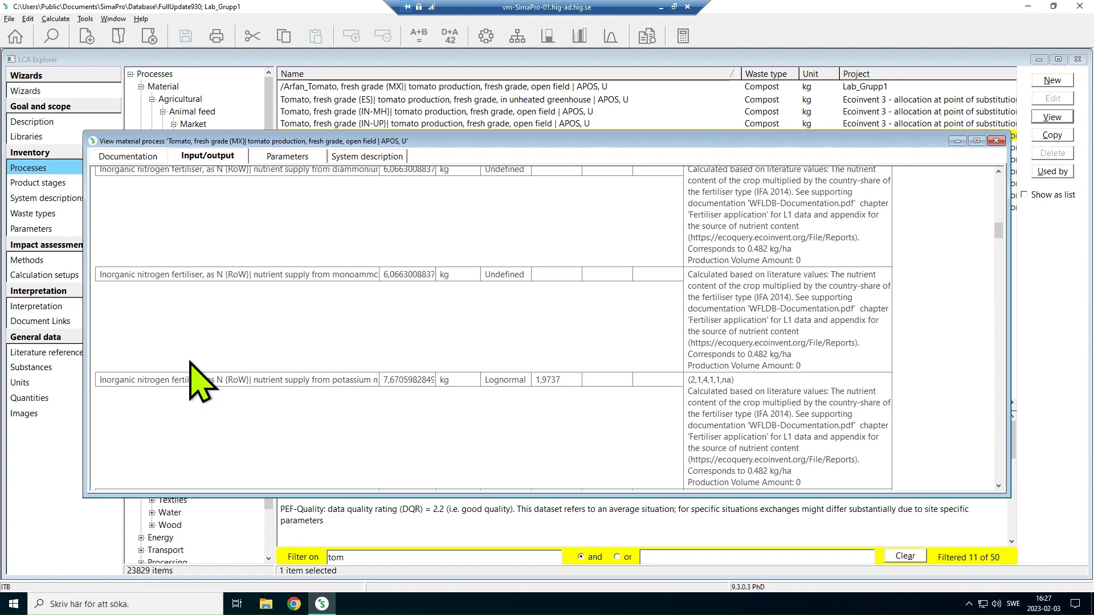
scroll(189, 380, "down", 10)
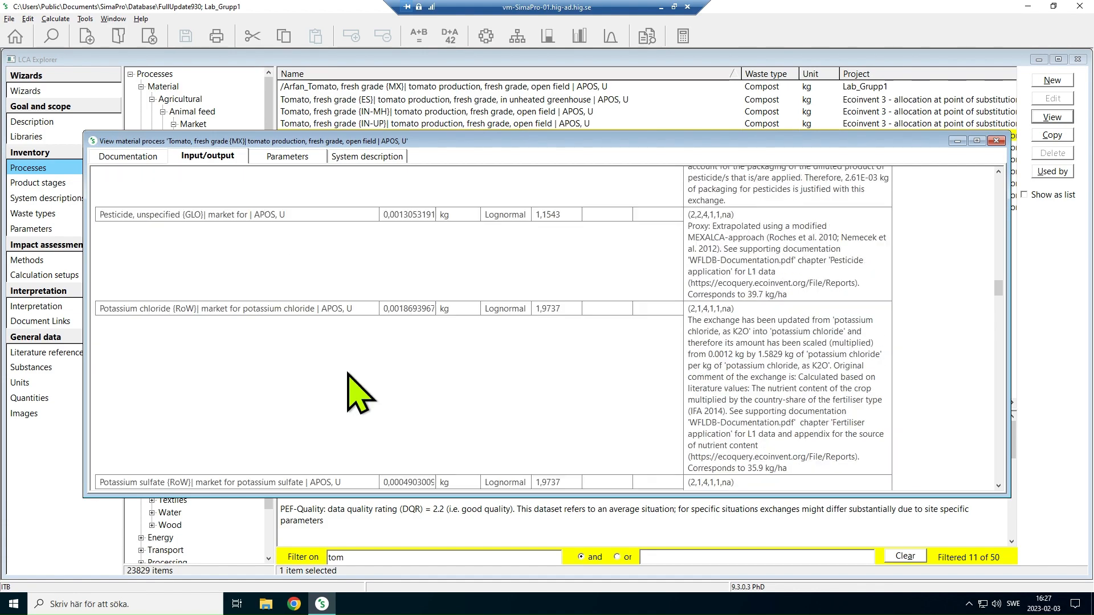
scroll(801, 388, "up", 8)
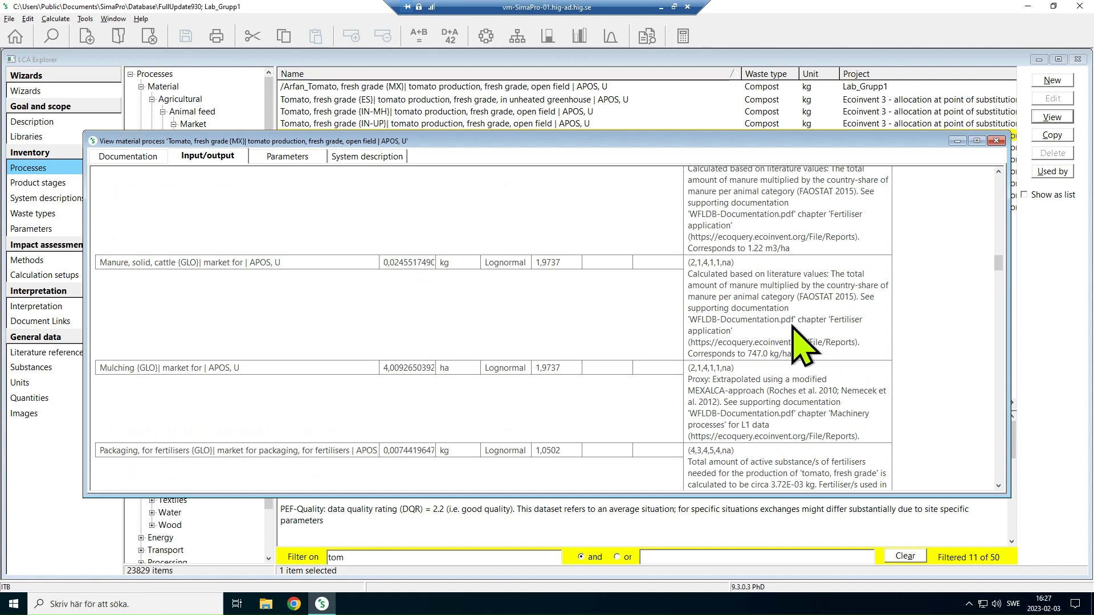
scroll(793, 333, "up", 6)
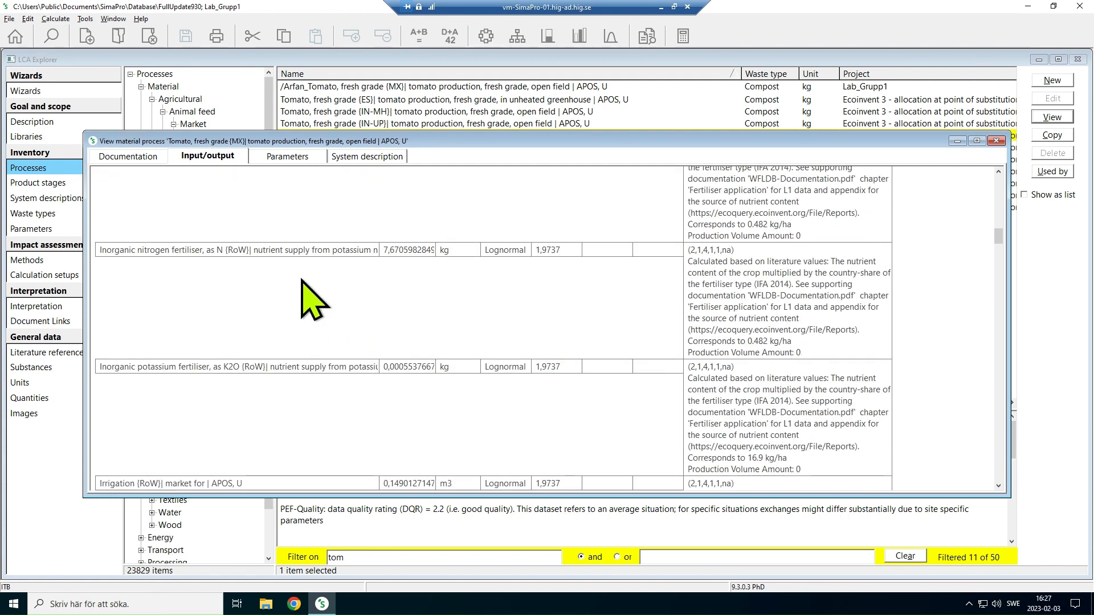
scroll(753, 312, "up", 5)
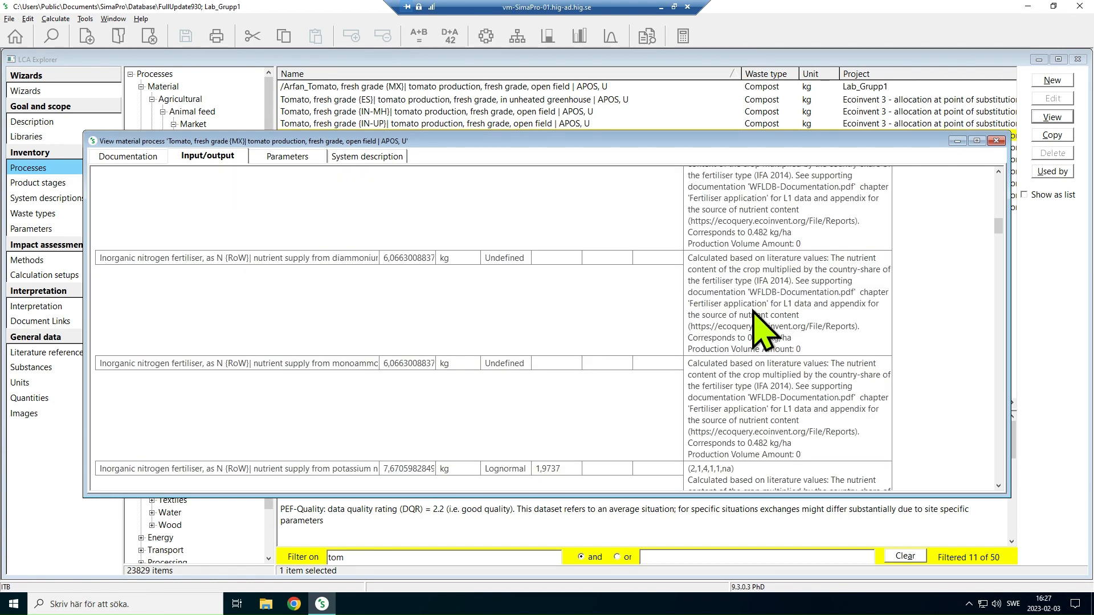
scroll(754, 312, "up", 3)
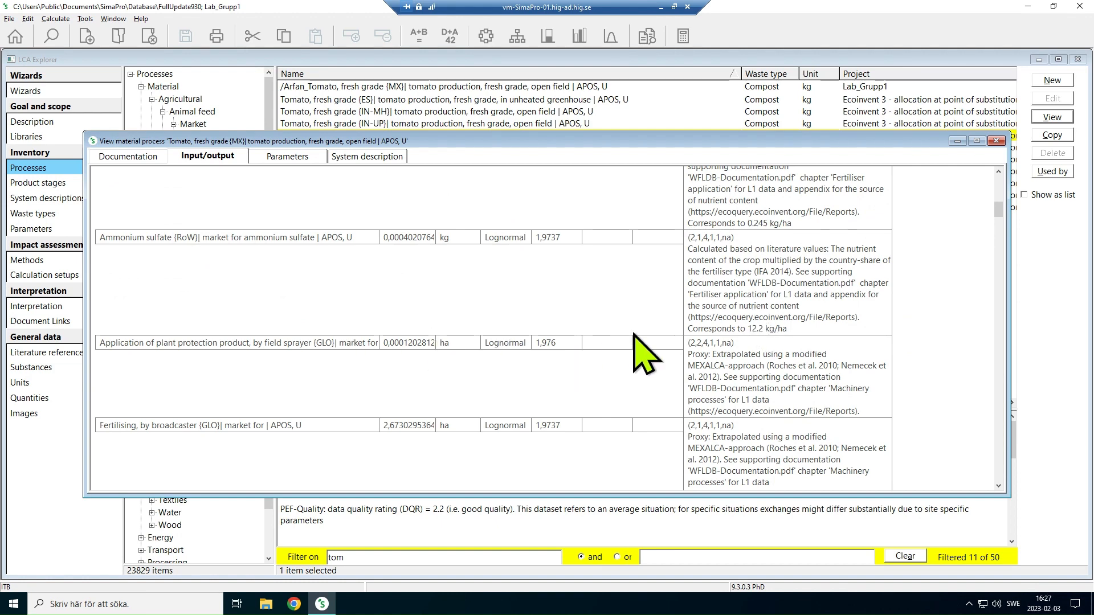
scroll(801, 356, "up", 10)
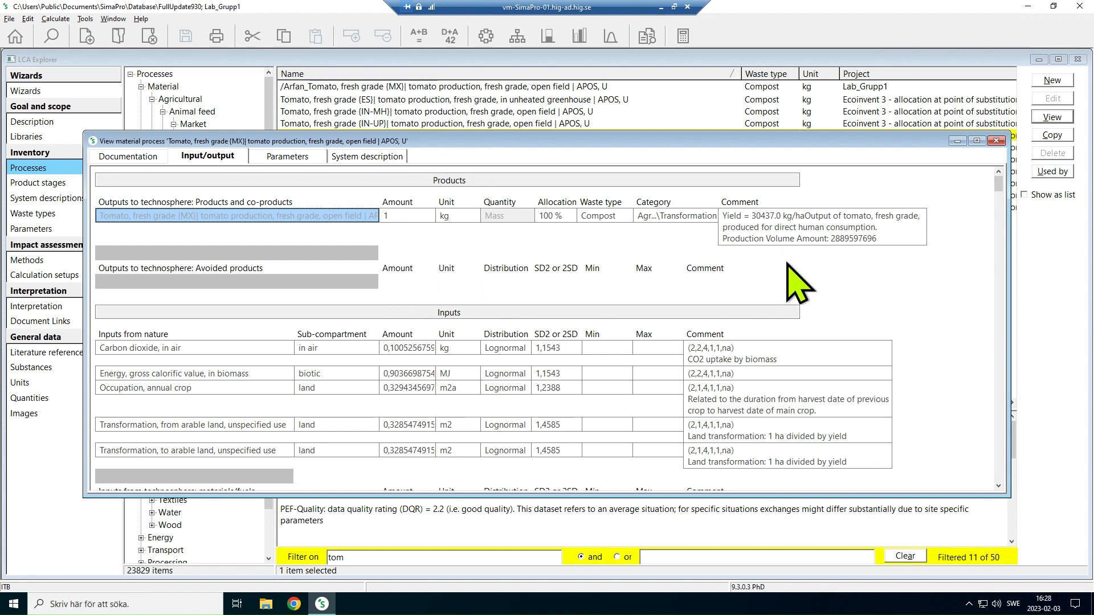
Examine the tomato product's yield comment and the amounts of the inputs from nature, through transformation from arable land
left_click(760, 221)
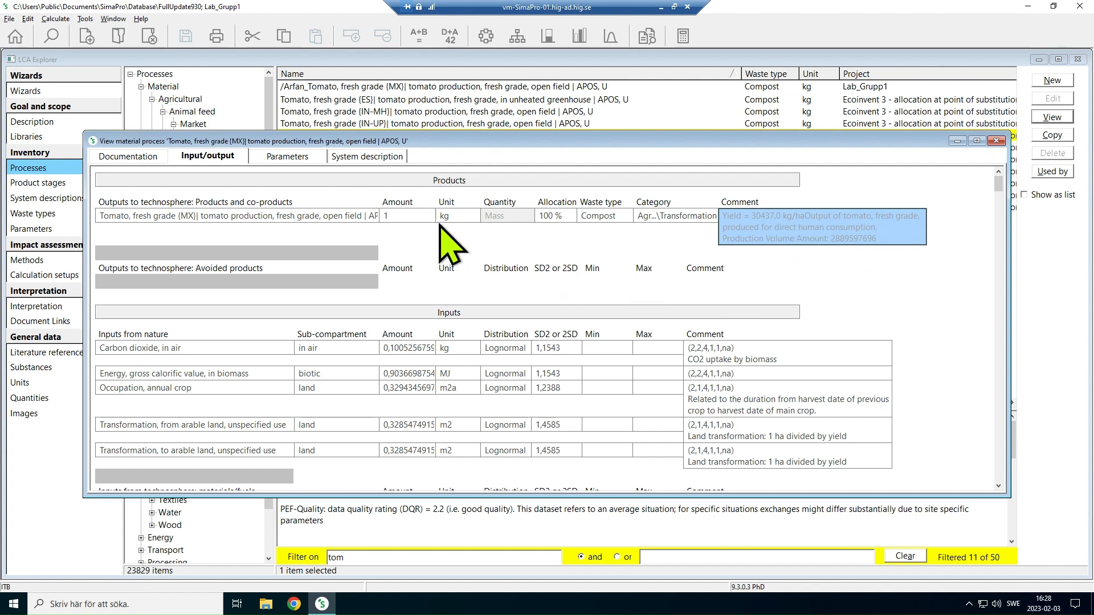
left_click(423, 352)
left_click(420, 375)
left_click(420, 389)
left_click(419, 423)
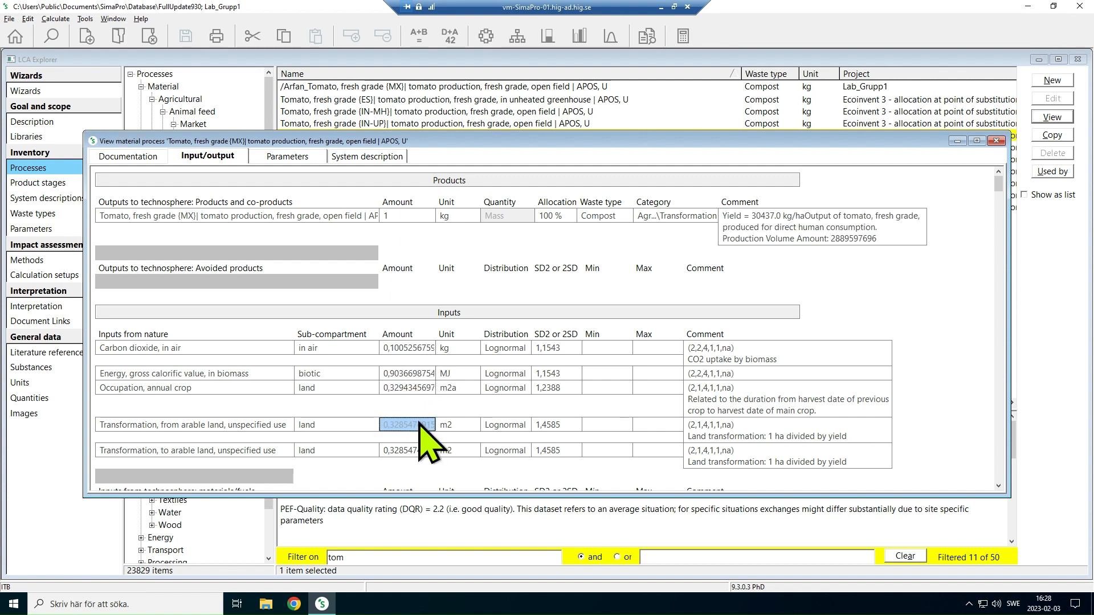
Examine the process's materials/fuels inputs, including ammonia, fertilisers, manure and packaging, and close the process
scroll(471, 356, "down", 3)
scroll(487, 371, "down", 1)
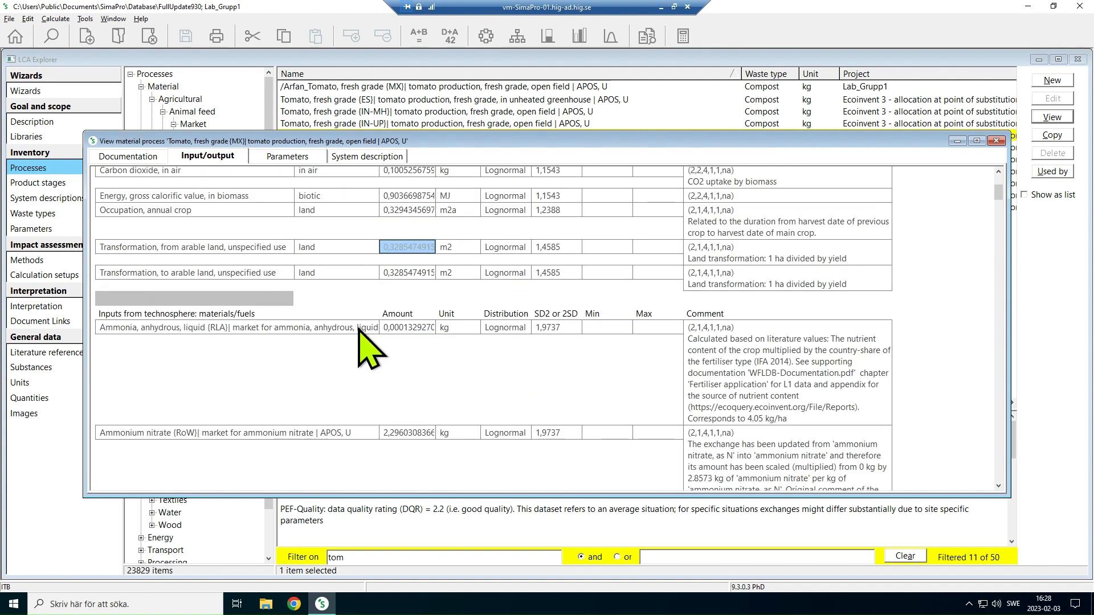
left_click(426, 330)
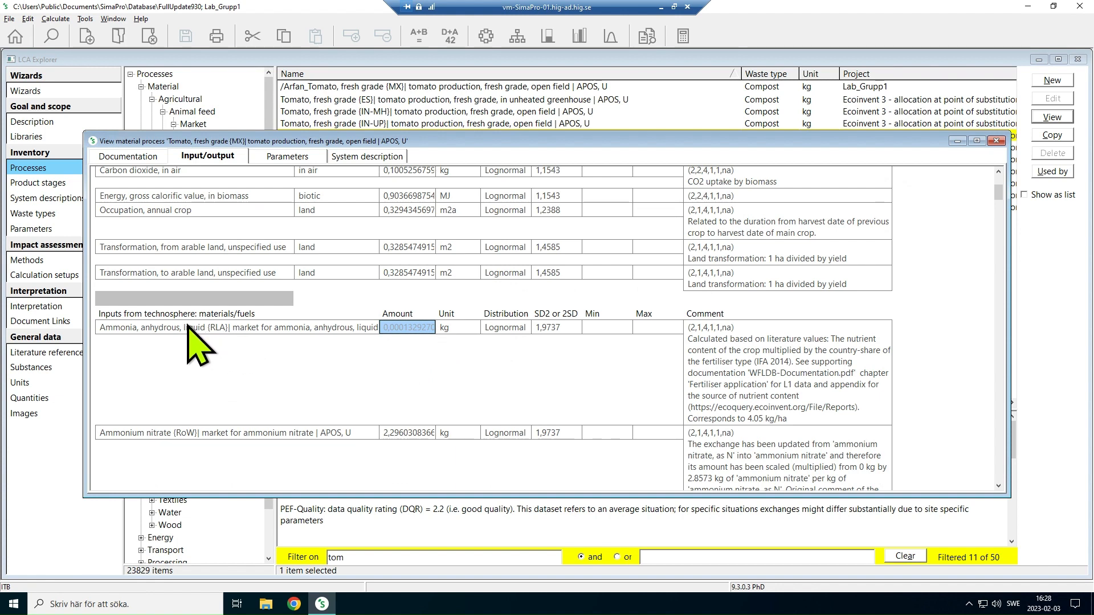
scroll(390, 399, "down", 2)
scroll(389, 396, "down", 3)
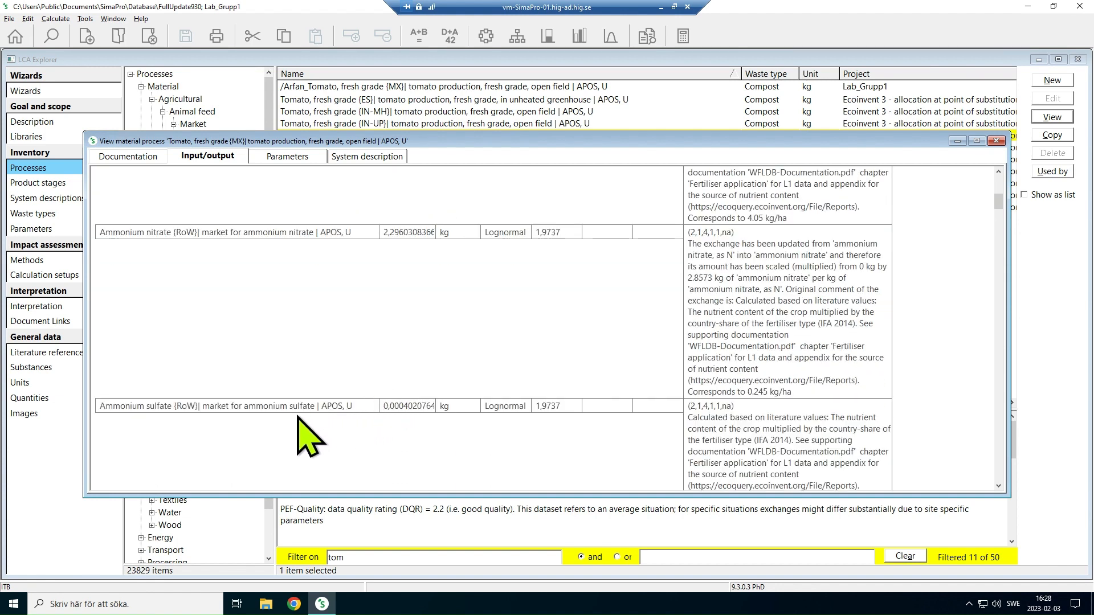
scroll(296, 422, "down", 4)
scroll(306, 441, "down", 1)
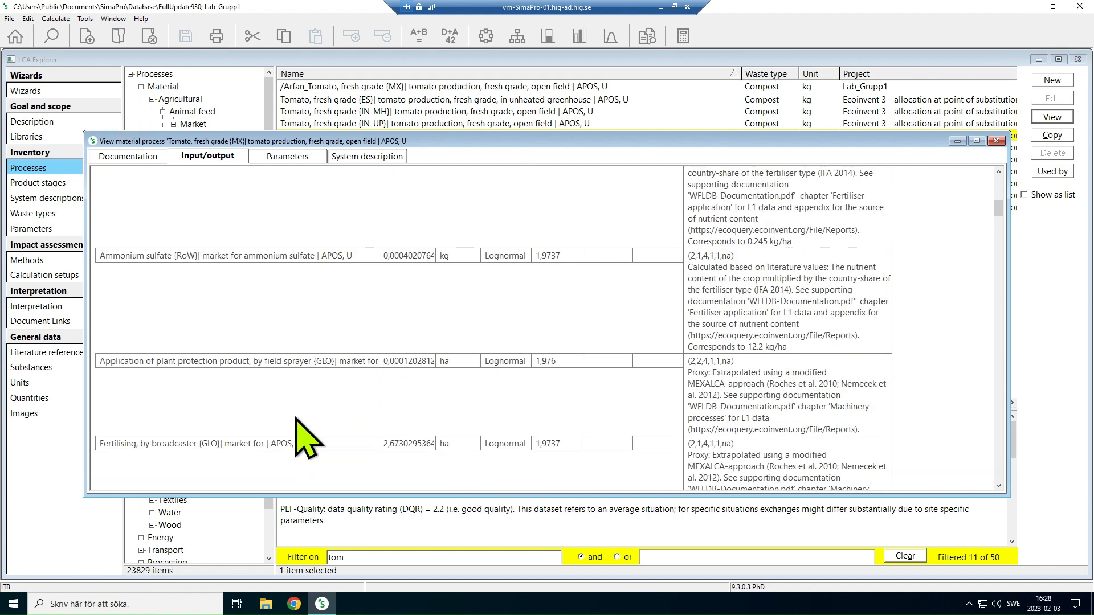
scroll(214, 410, "down", 6)
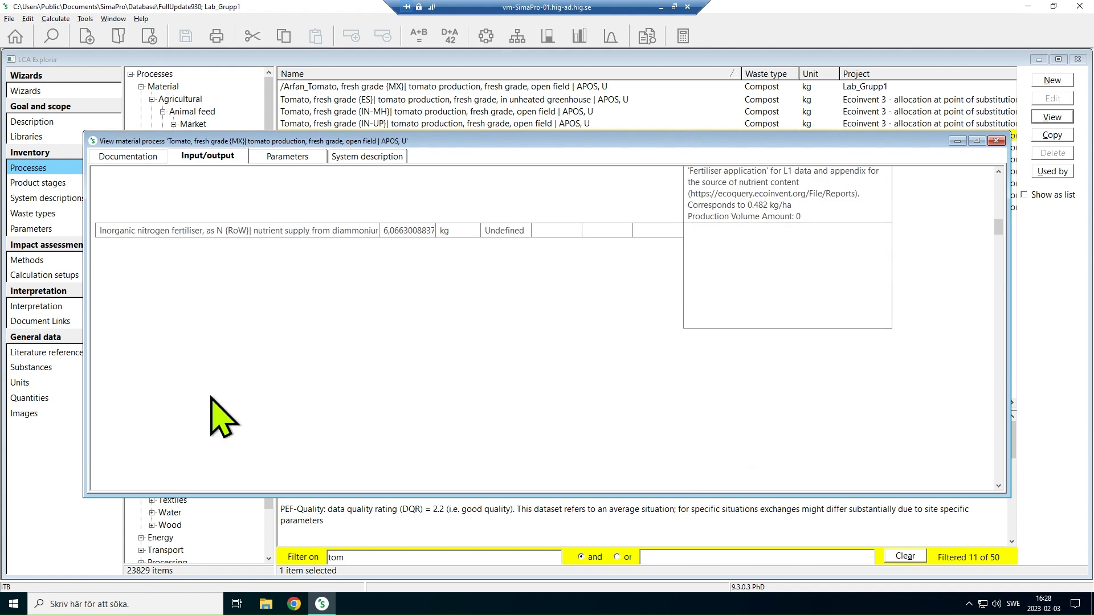
scroll(213, 410, "down", 2)
left_click(194, 292)
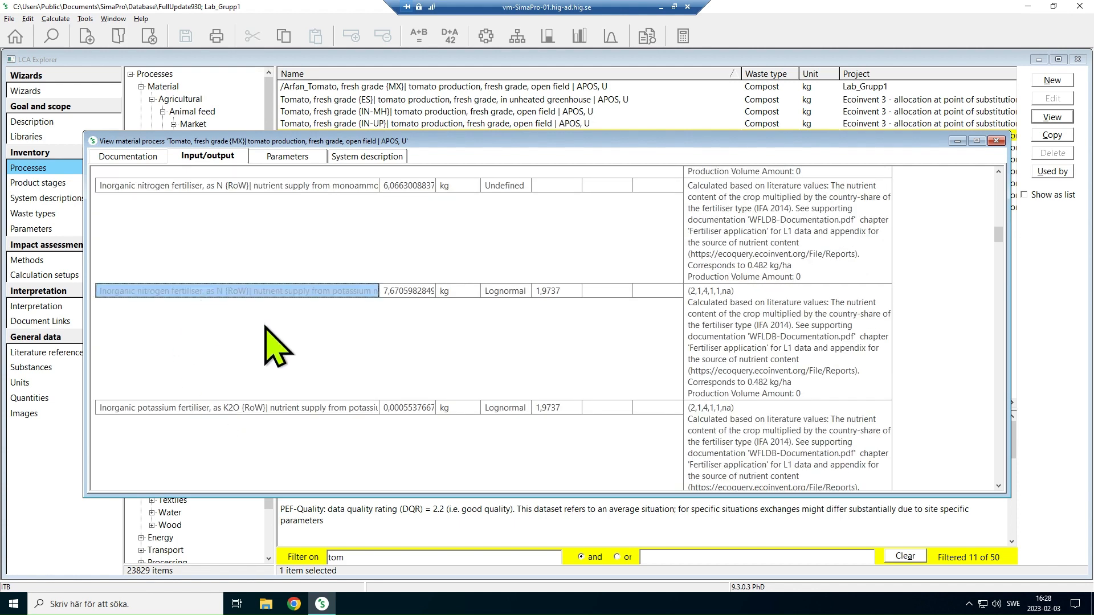
scroll(265, 328, "down", 15)
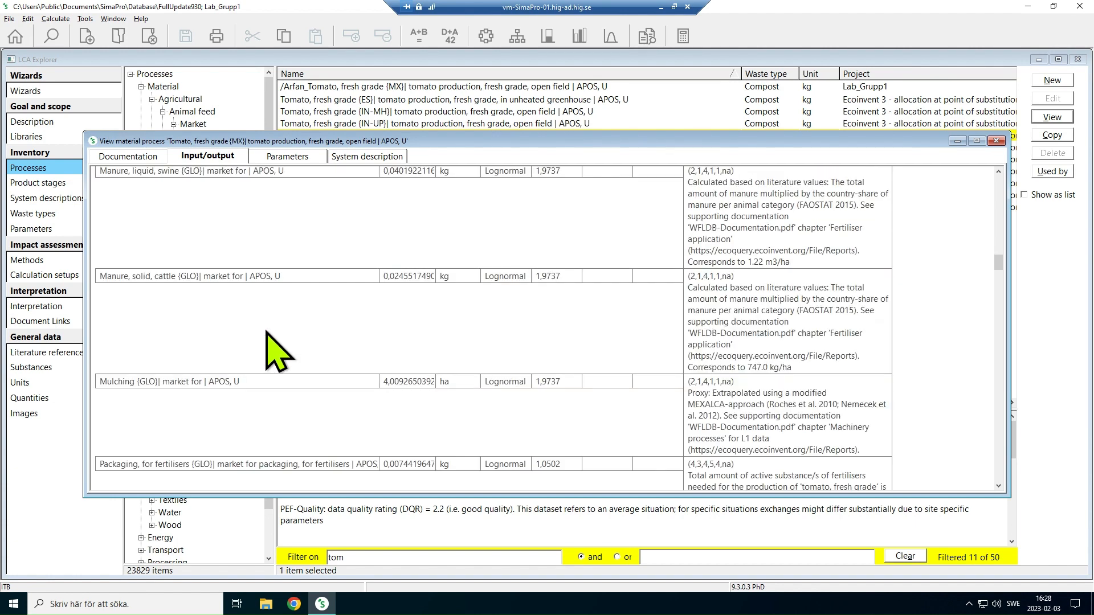
scroll(276, 351, "down", 3)
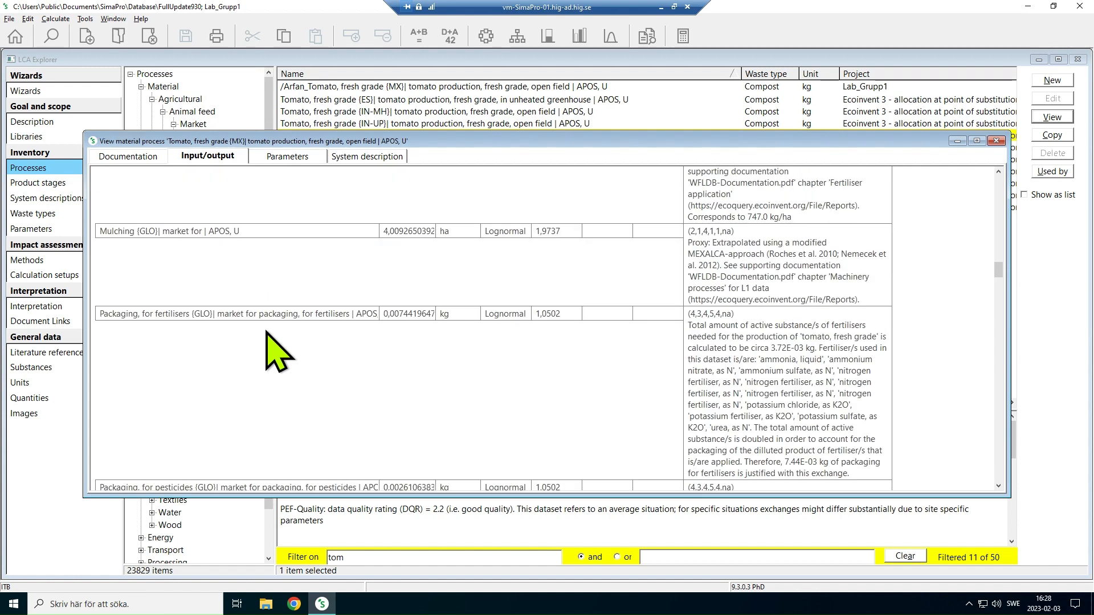
scroll(393, 331, "up", 10)
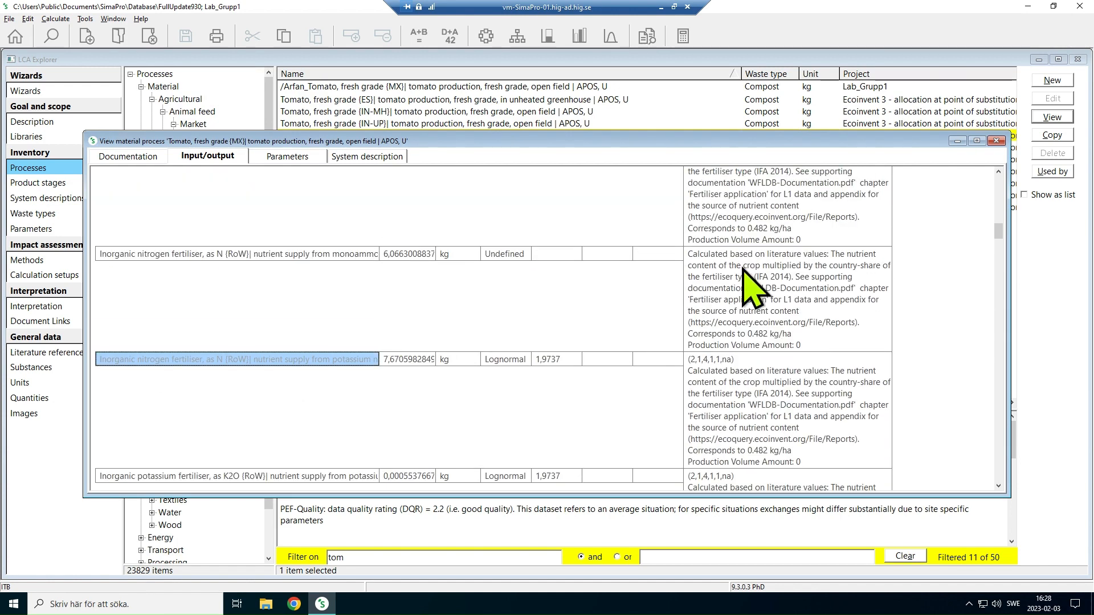
left_click(996, 141)
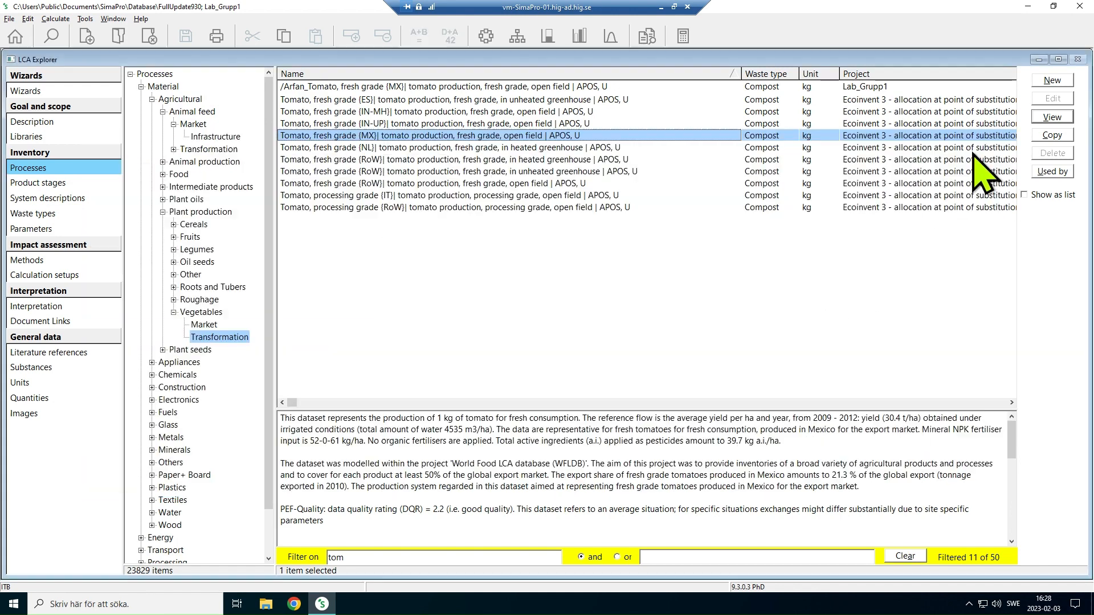
Reopen the Mexican open-field tomato process, inspect its transformation from arable land input, and close it
double_click(342, 147)
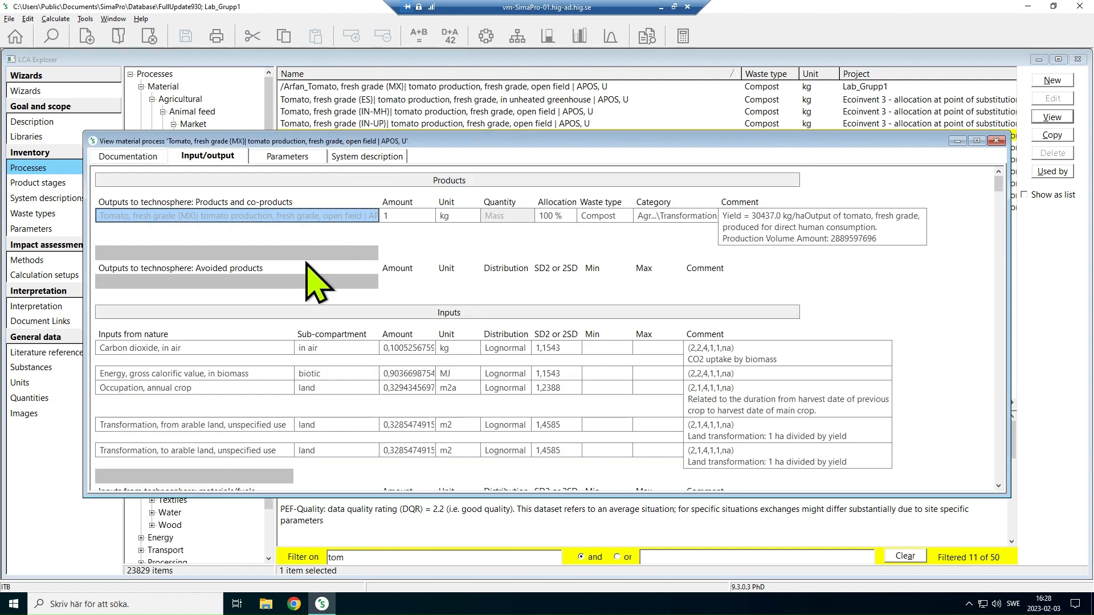
left_click(418, 429)
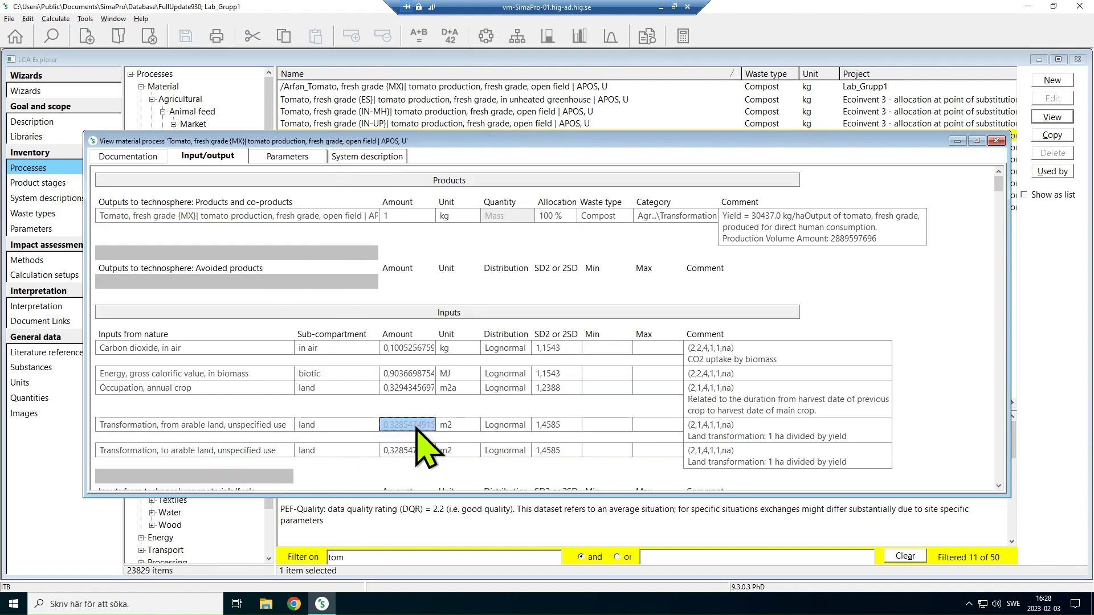
left_click(221, 427)
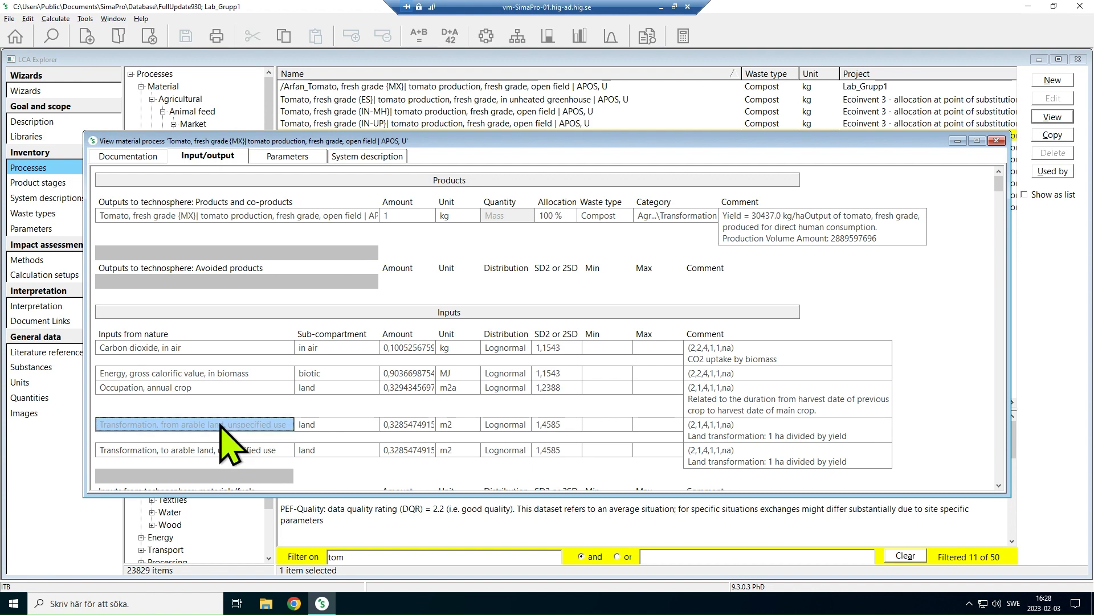
left_click(997, 141)
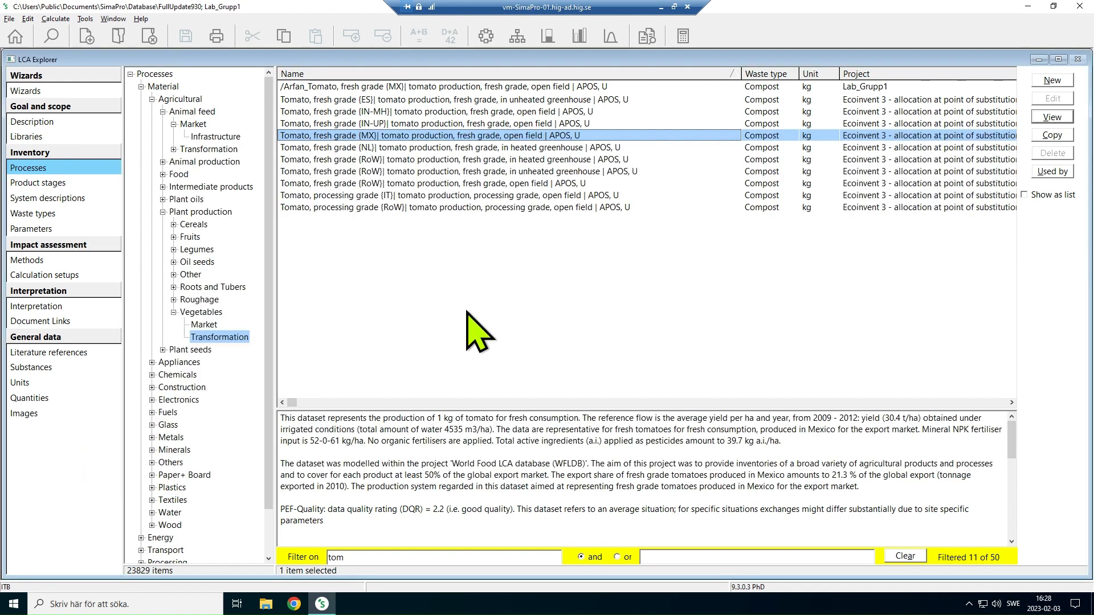
Copy the Mexican open-field tomato process and prefix the copy's product name with a slash, the user's first name and an underscore
right_click(407, 137)
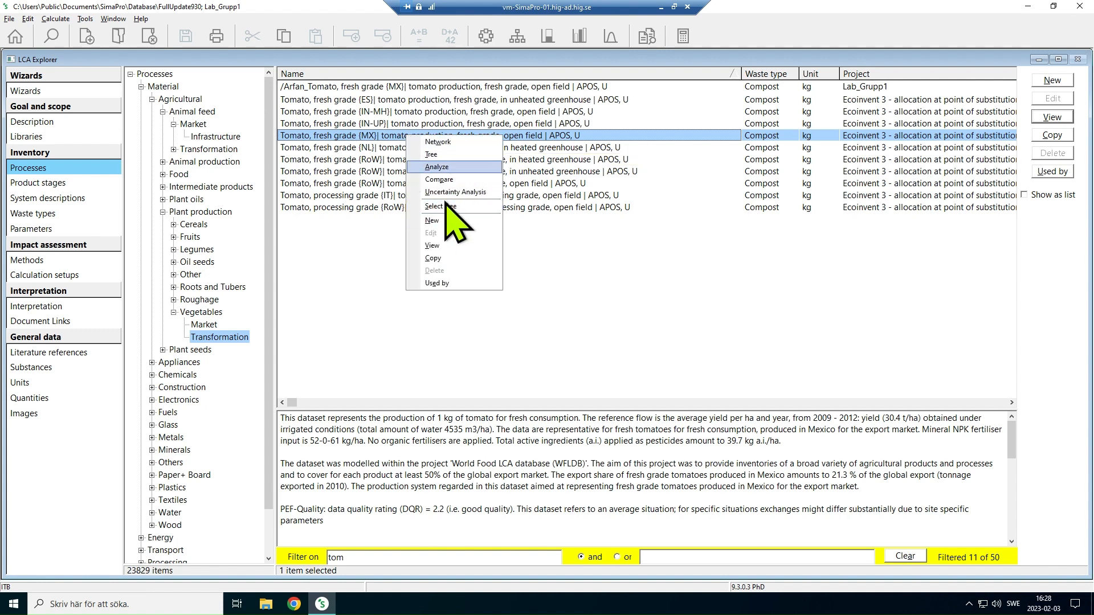
left_click(433, 258)
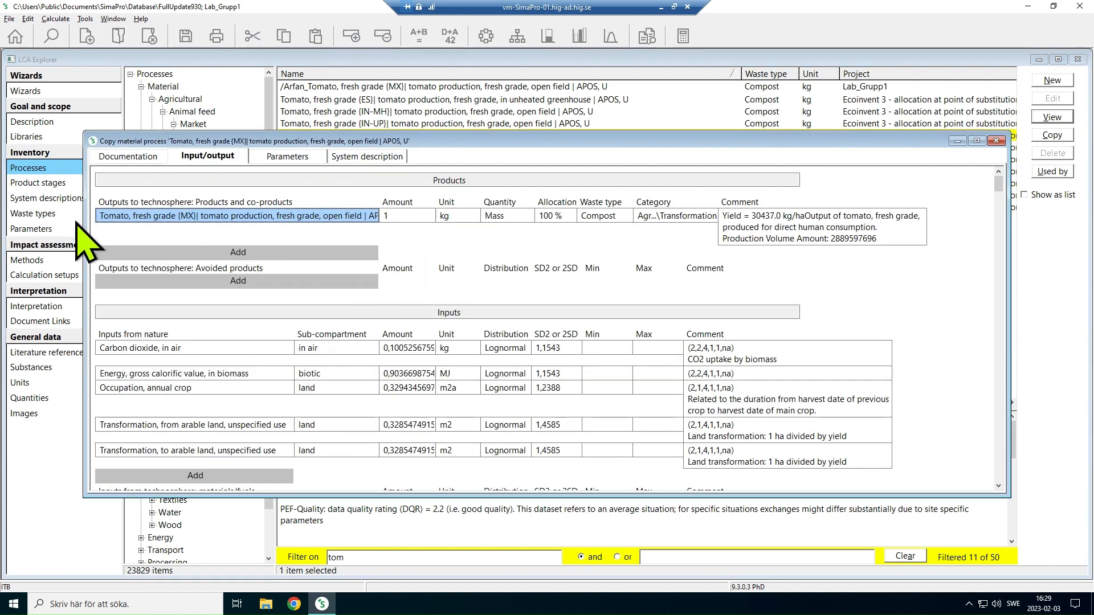
left_click(106, 219)
key("Left")
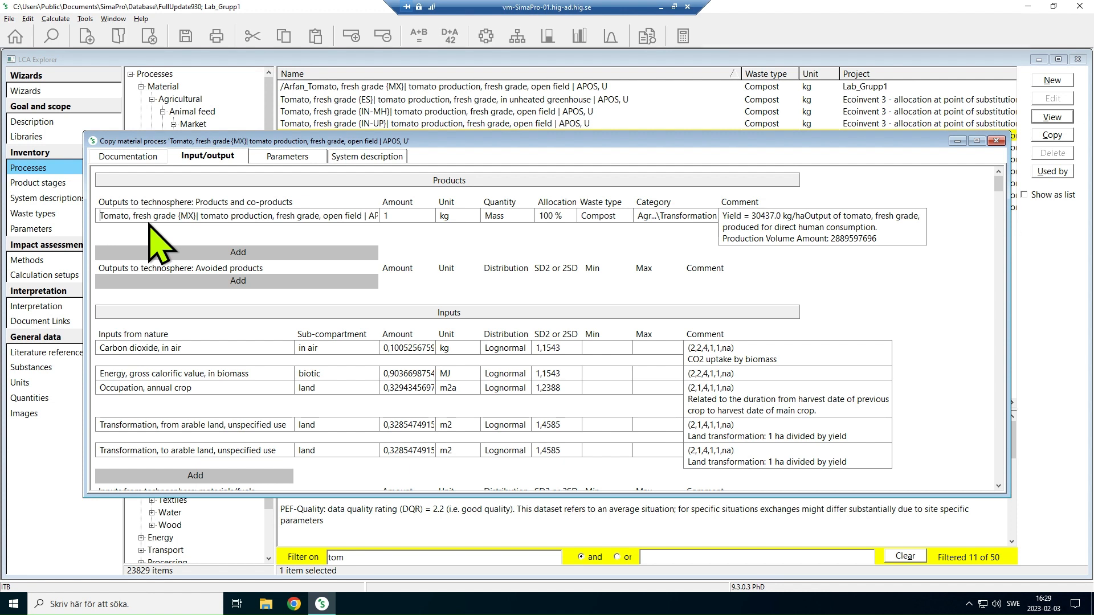
type("/")
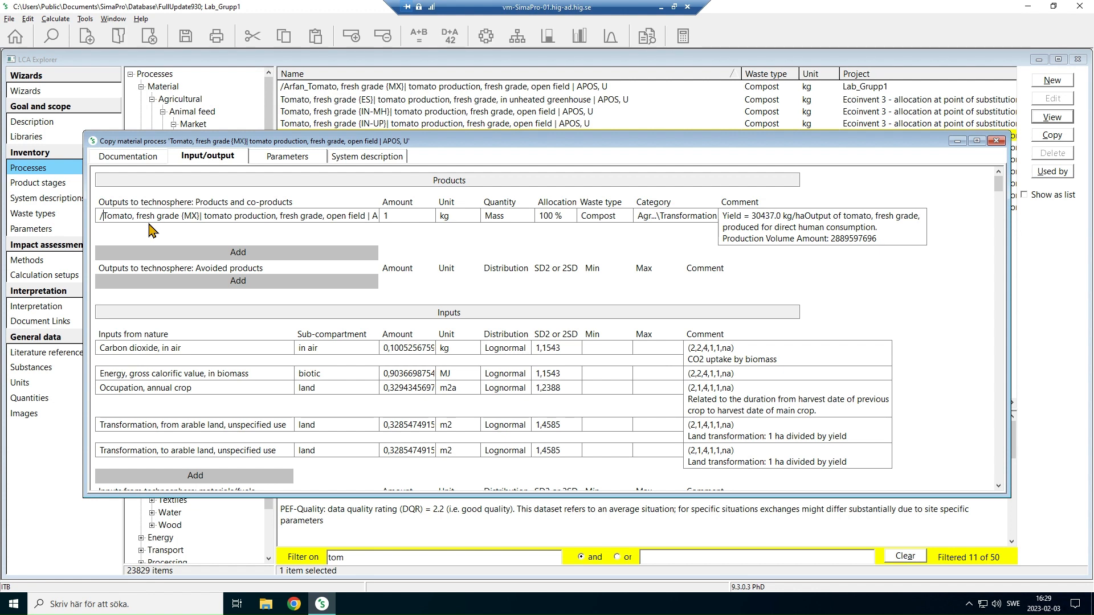
type("Arfa")
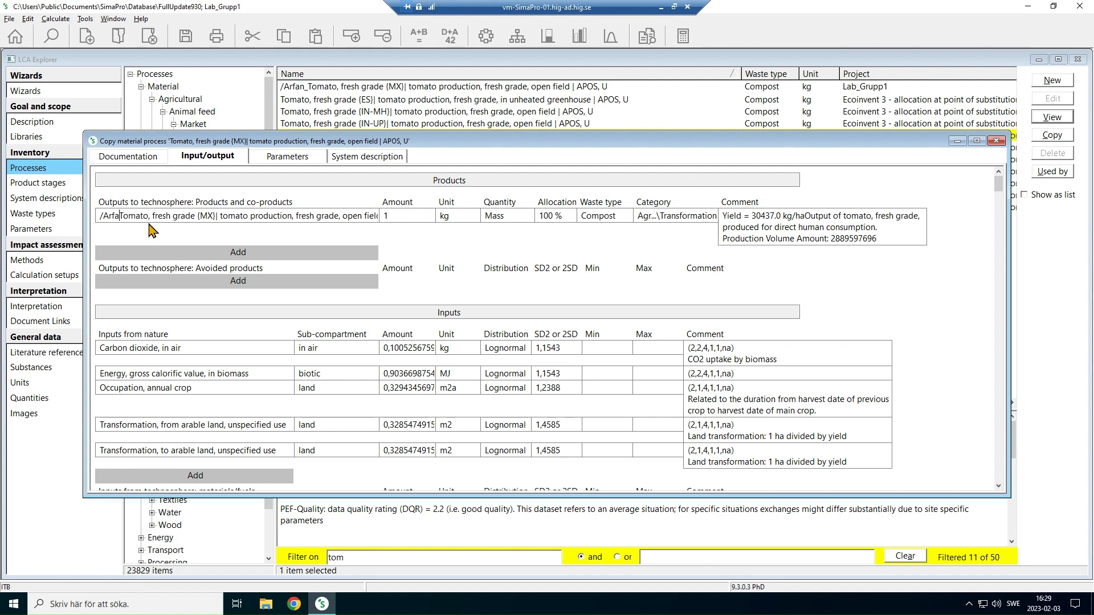
type("n")
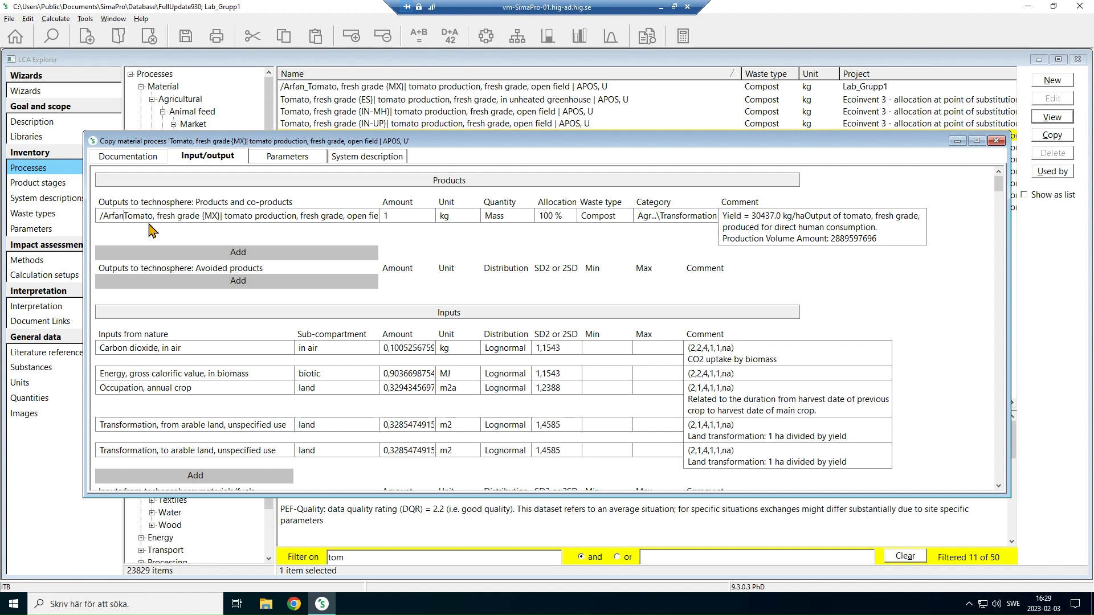
type("_")
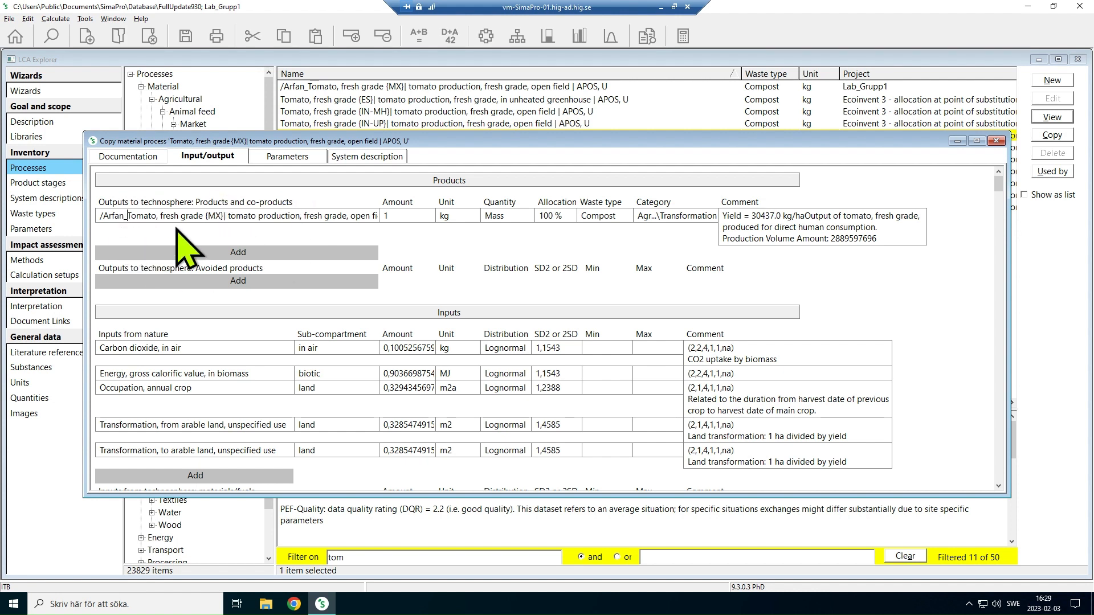
left_click(280, 279)
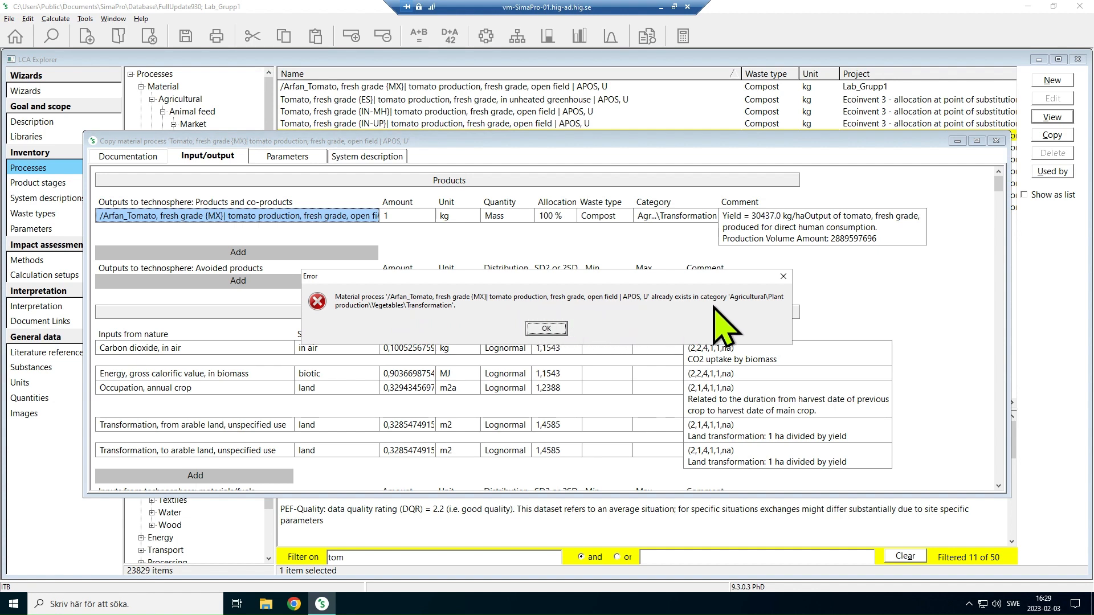
Dismiss the error, add a second slash in front of the copied product's name, save the process and close it
left_click(546, 329)
left_click(115, 217)
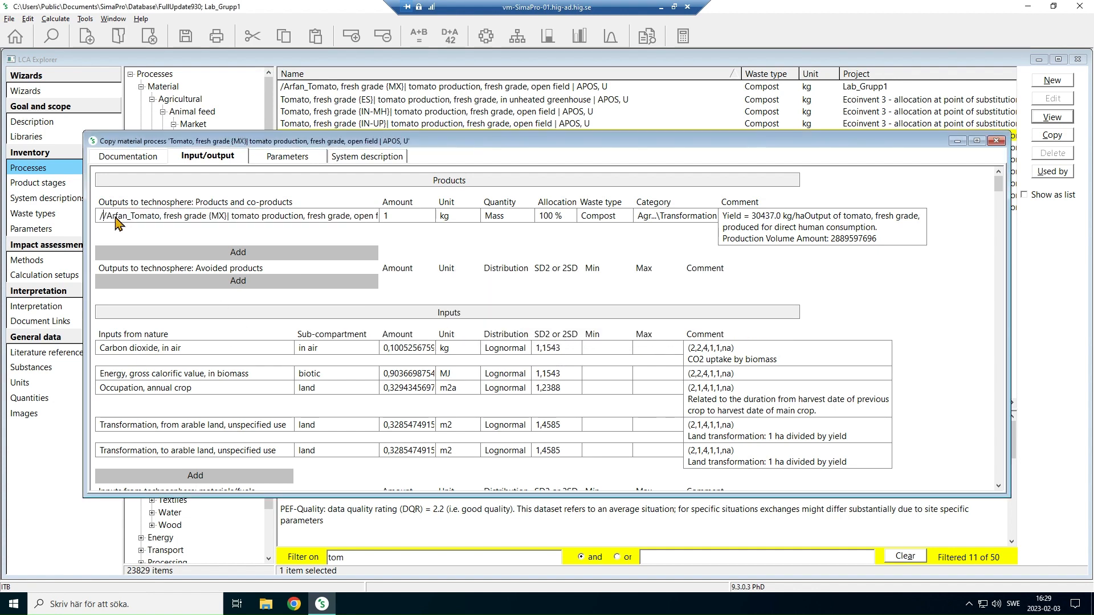
type("/")
key("ctrl+s")
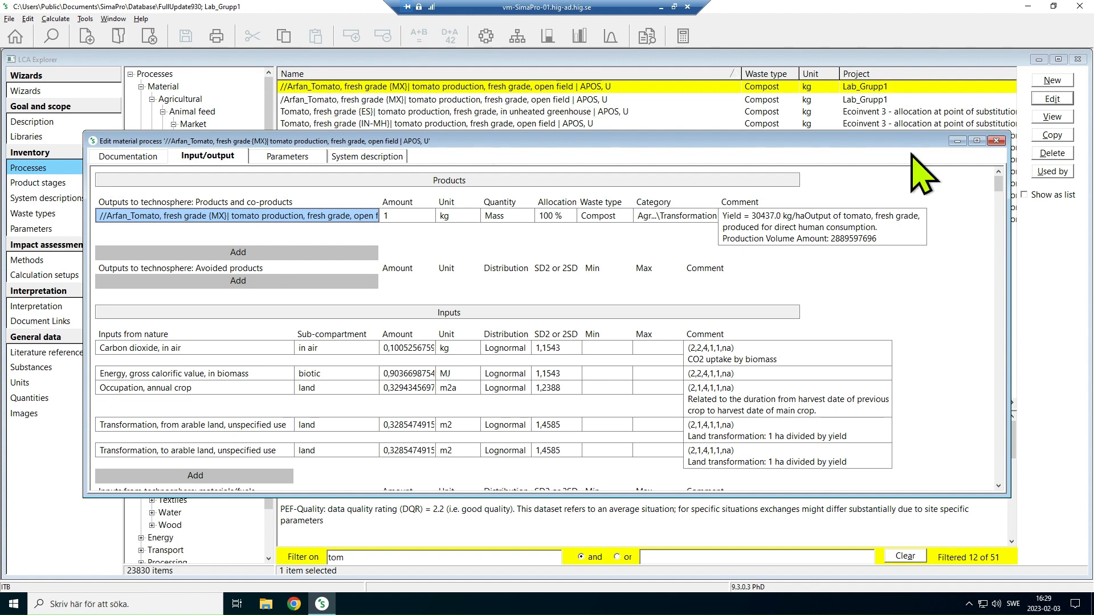
left_click(996, 141)
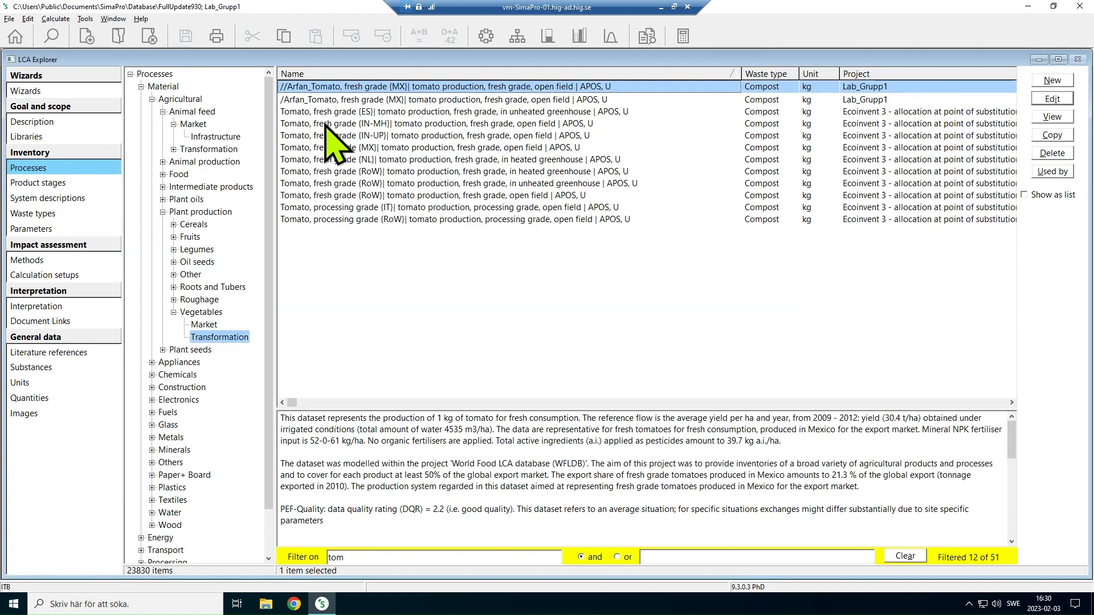
Reopen the copied tomato process for editing and inspect the product amount and the carbon dioxide input's amount and unit
double_click(335, 87)
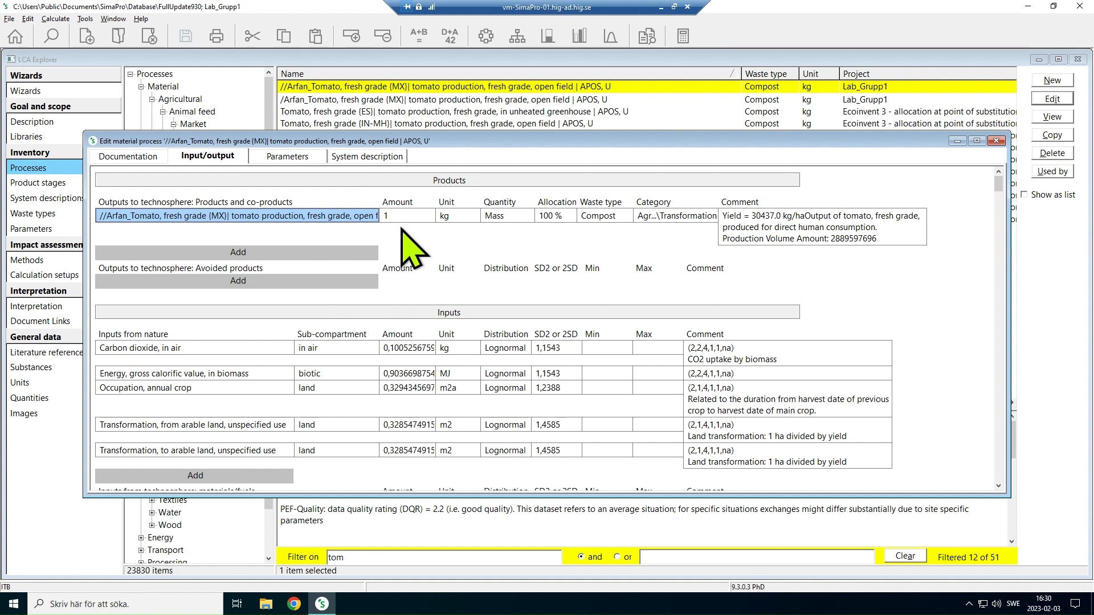
left_click(416, 218)
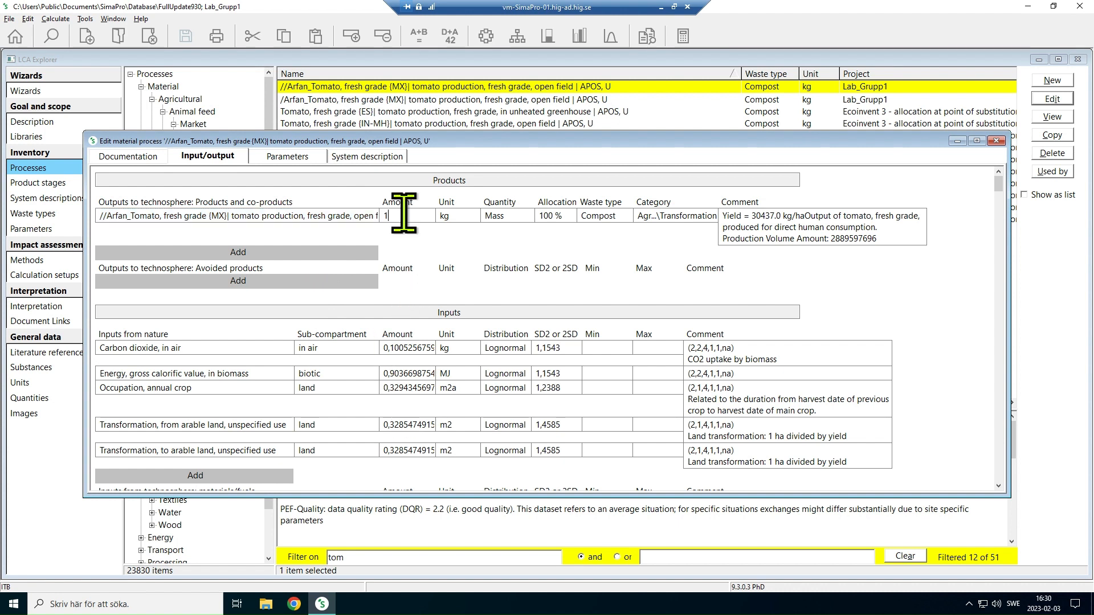
left_click(407, 348)
left_click_drag(388, 348, 435, 349)
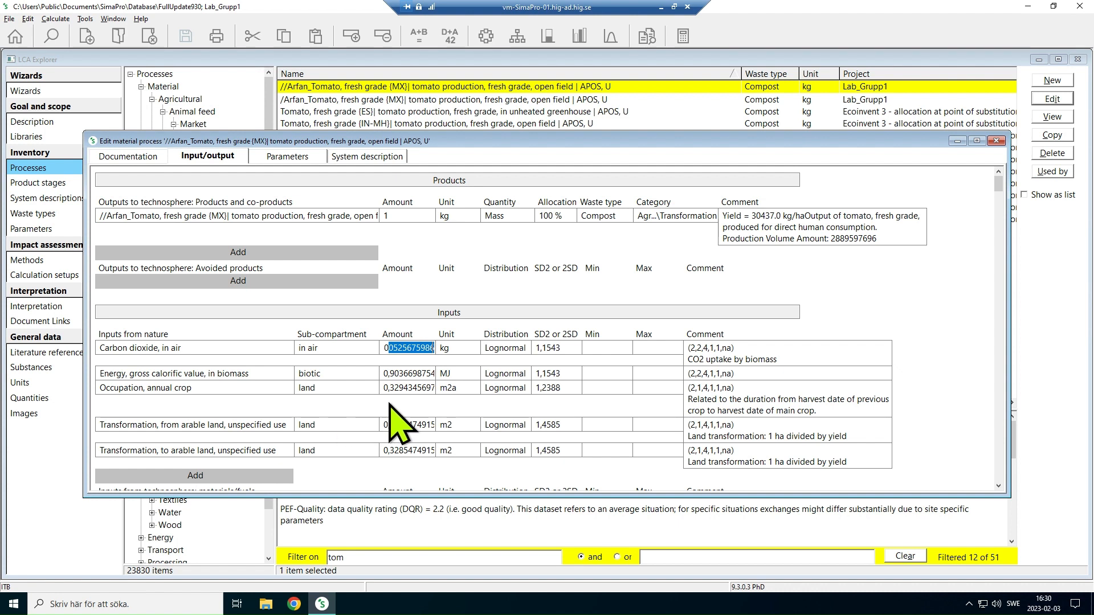
left_click(466, 351)
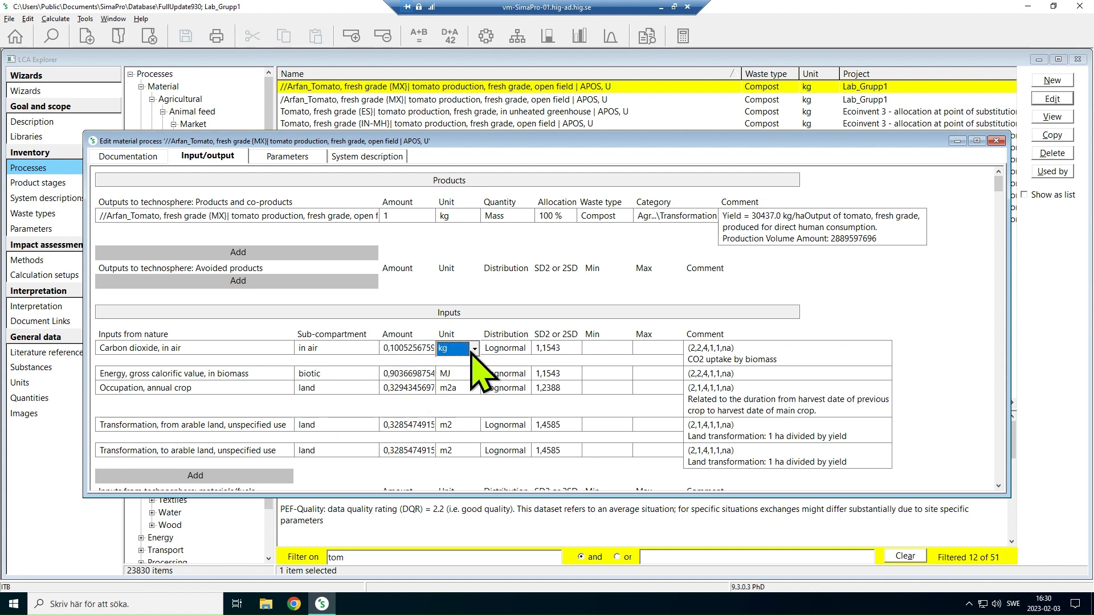
left_click(472, 350)
left_click(473, 350)
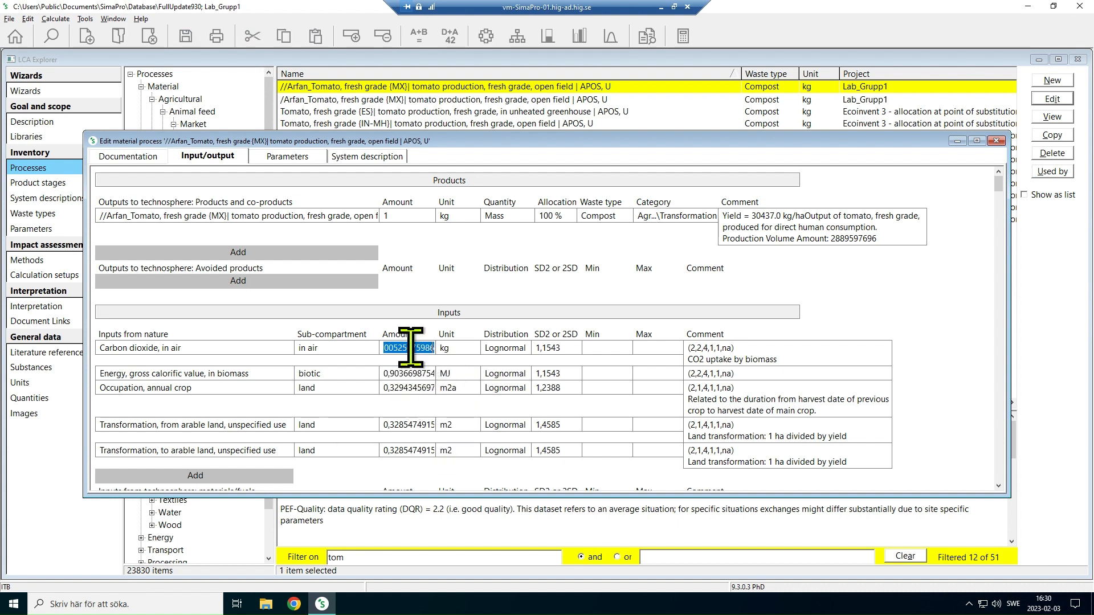
left_click(181, 351)
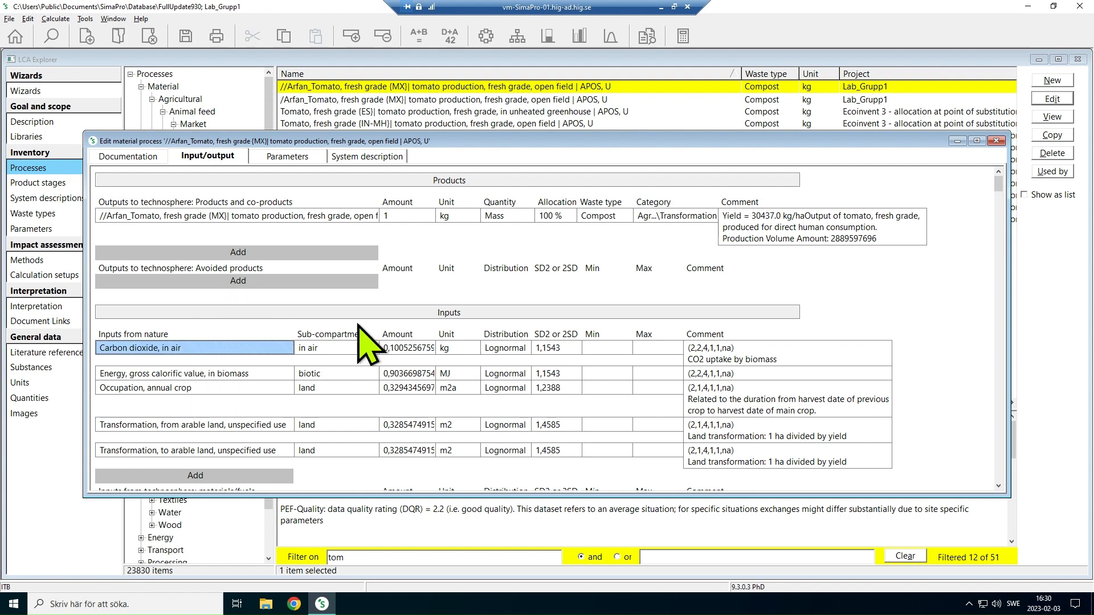
Add avoided product "Heat, district or industrial, other than natural gas {CN-BJ}| treatment of blast furnace gas, in power plant | APOS, U" at 120 MJ
left_click(242, 281)
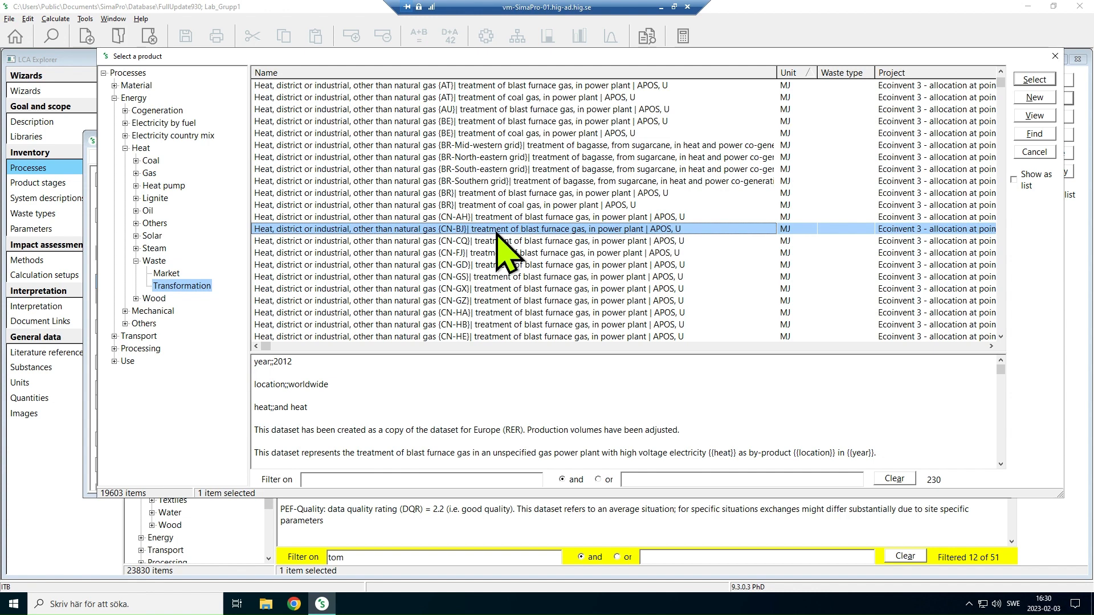
double_click(434, 229)
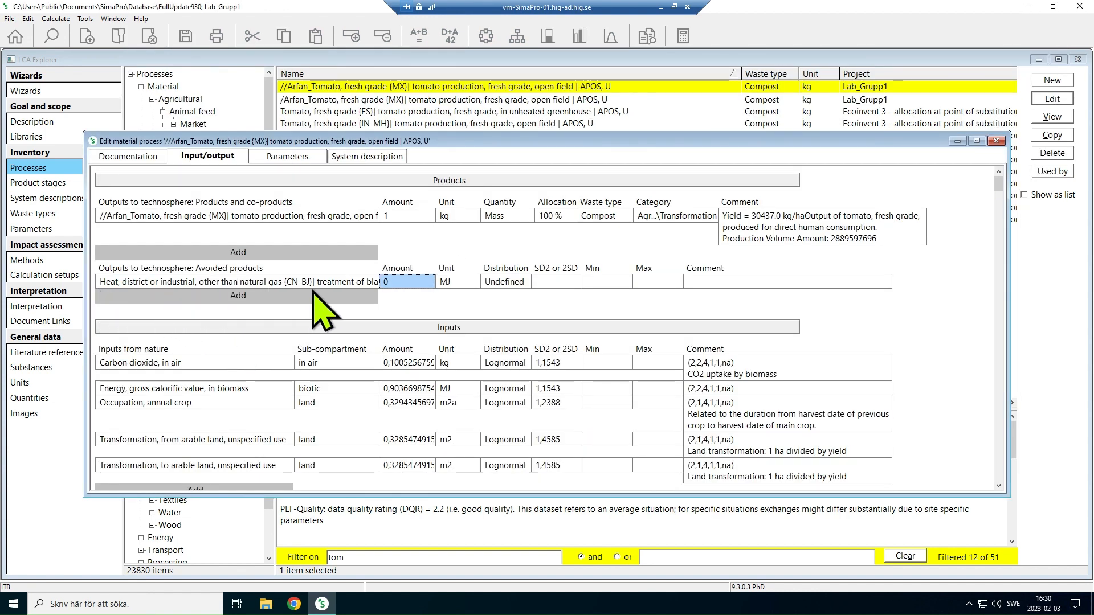
type("12")
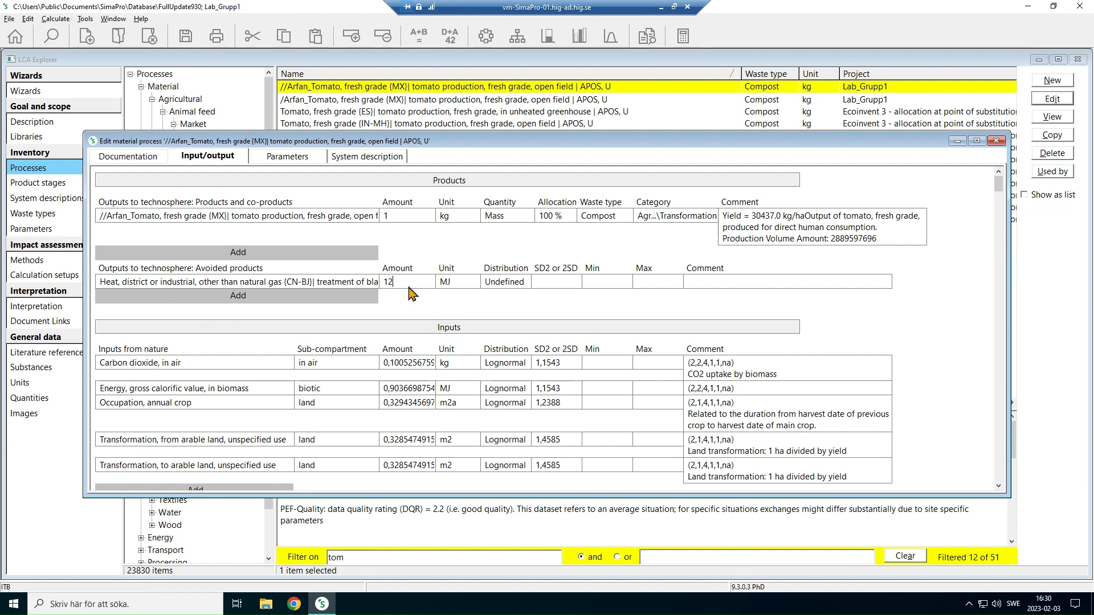
left_click(460, 281)
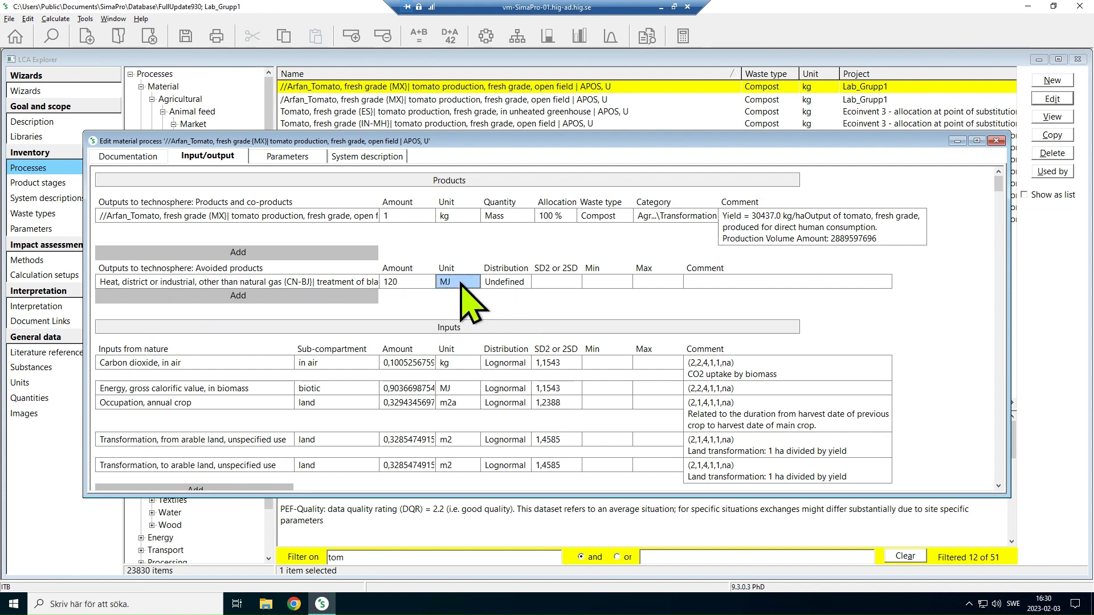
left_click(460, 281)
left_click(411, 302)
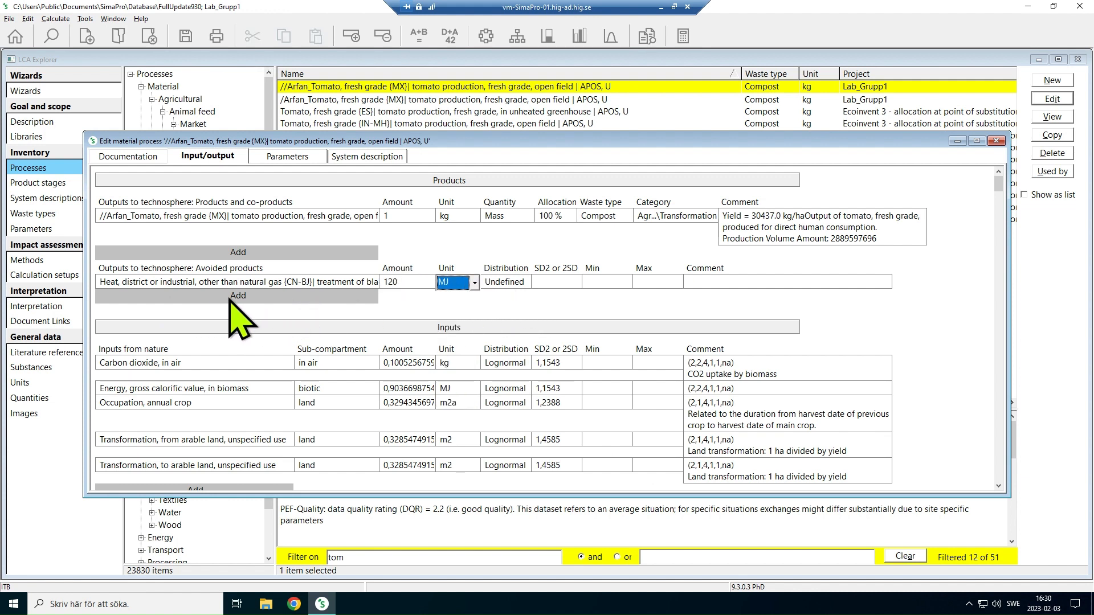
left_click(259, 298)
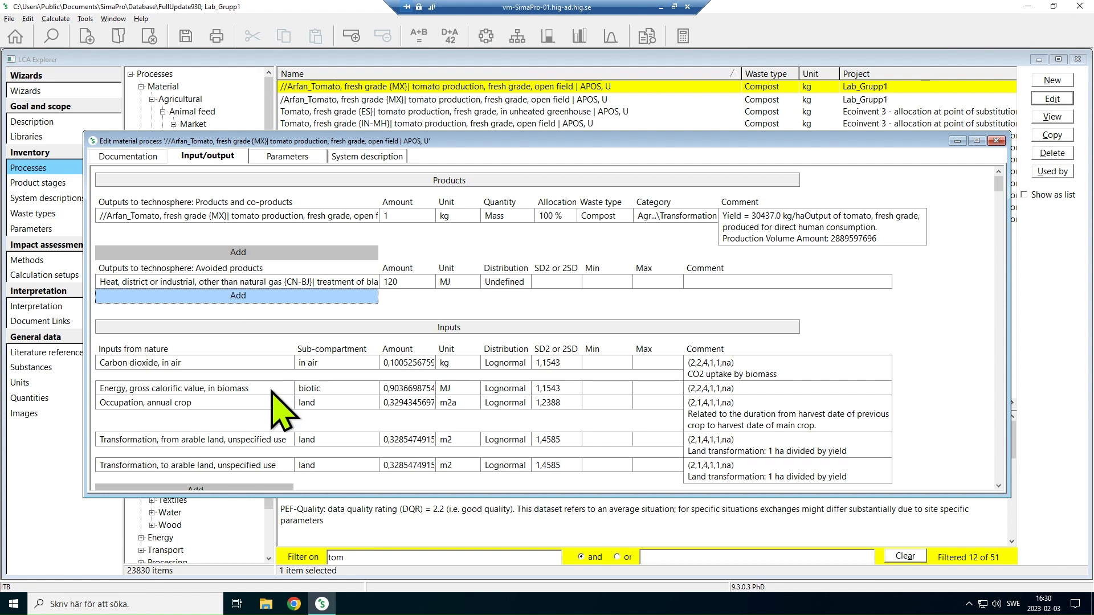
Replace the anhydrous ammonia {RLA} input under materials/fuels with "Calcium ammonium nitrate {CN}| market for calcium ammonium nitrate | APOS, U"
scroll(365, 379, "down", 1)
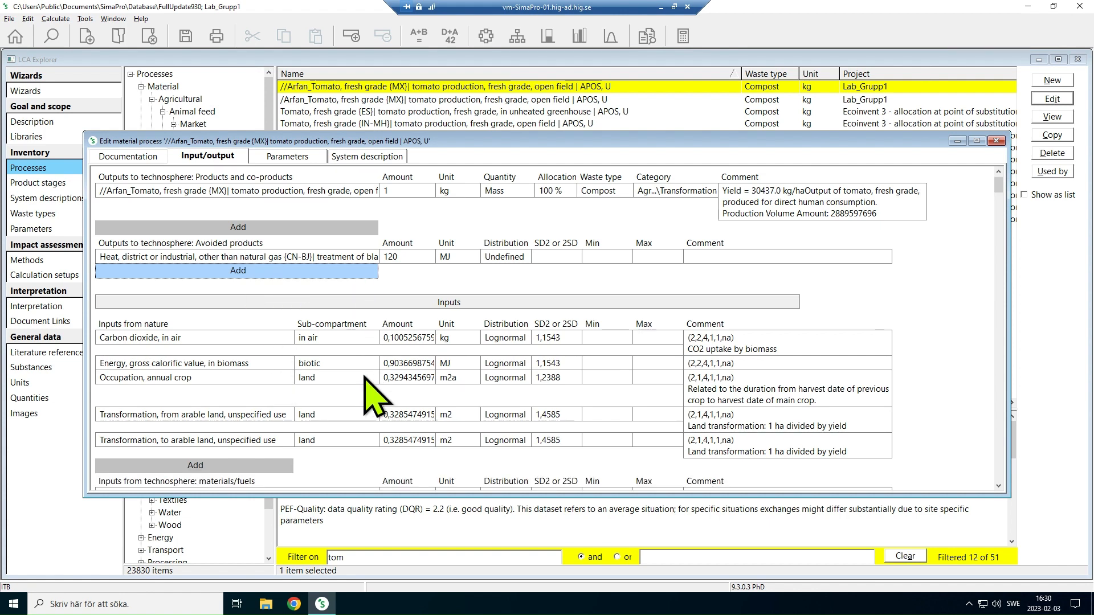
scroll(365, 379, "down", 5)
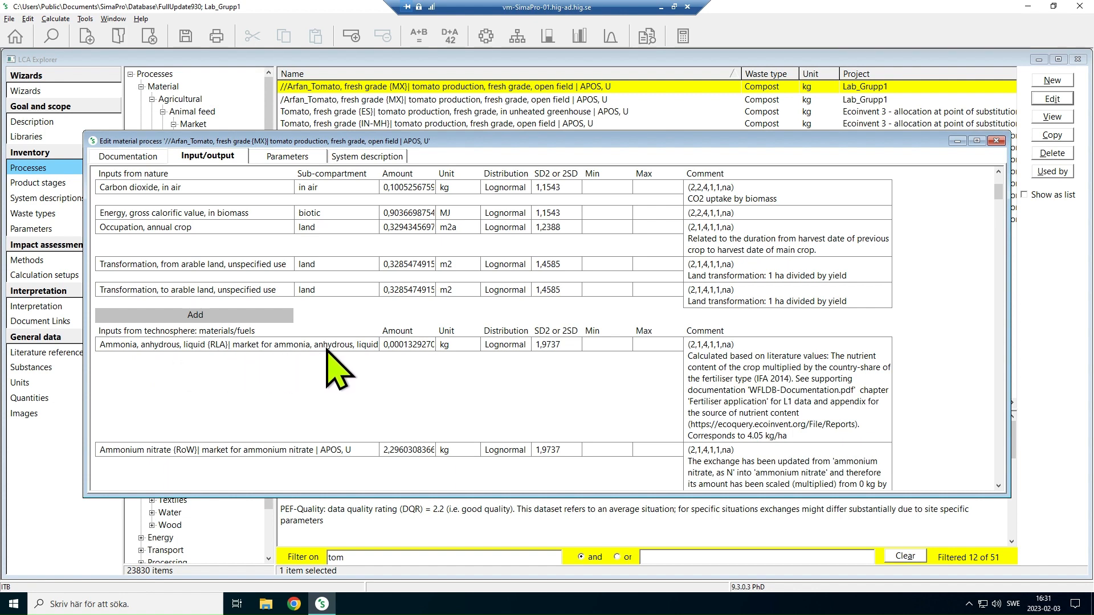
left_click(413, 345)
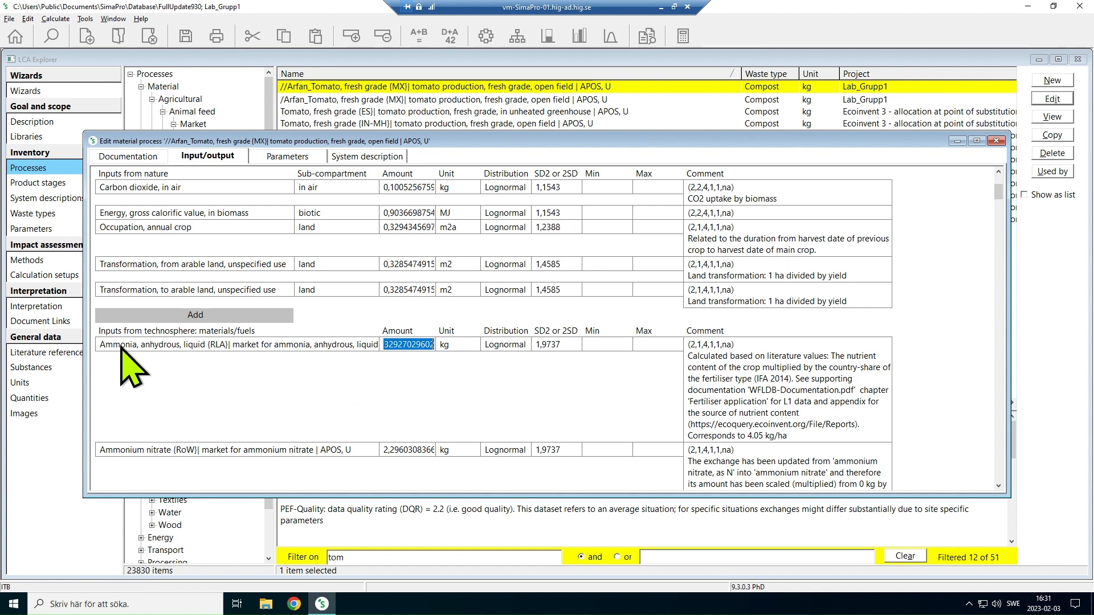
double_click(155, 346)
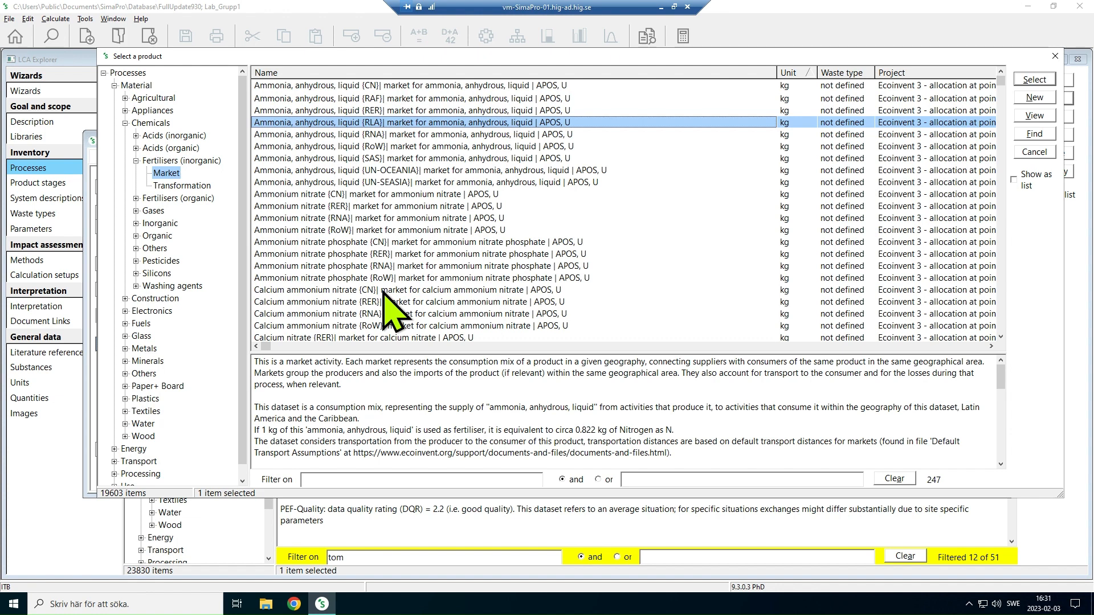
double_click(494, 291)
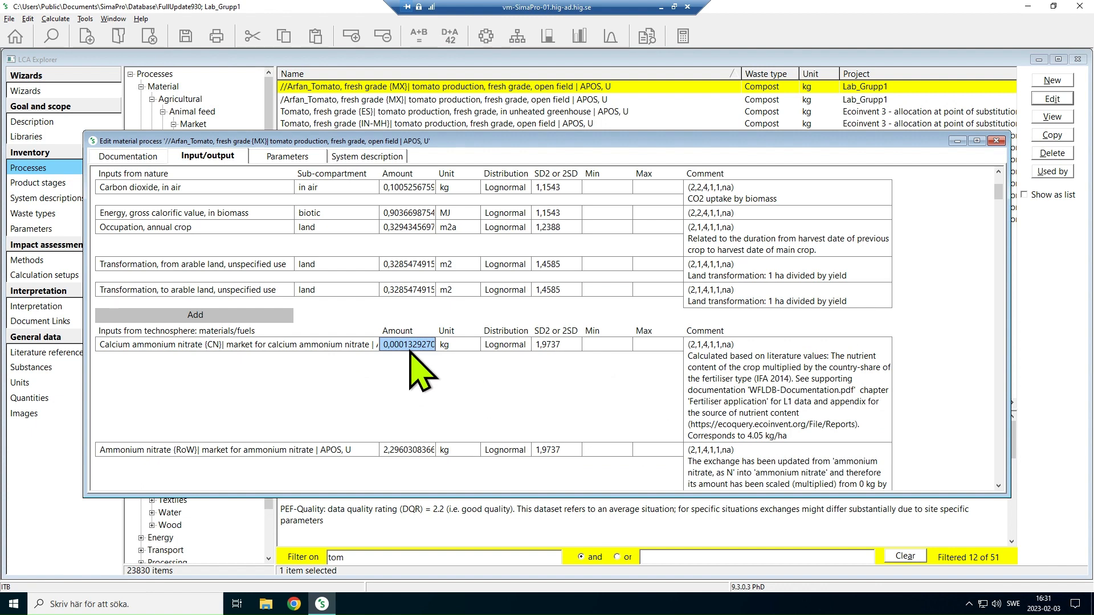
Set the calcium ammonium nitrate input's amount to 141154 and its unit to g
type("141154")
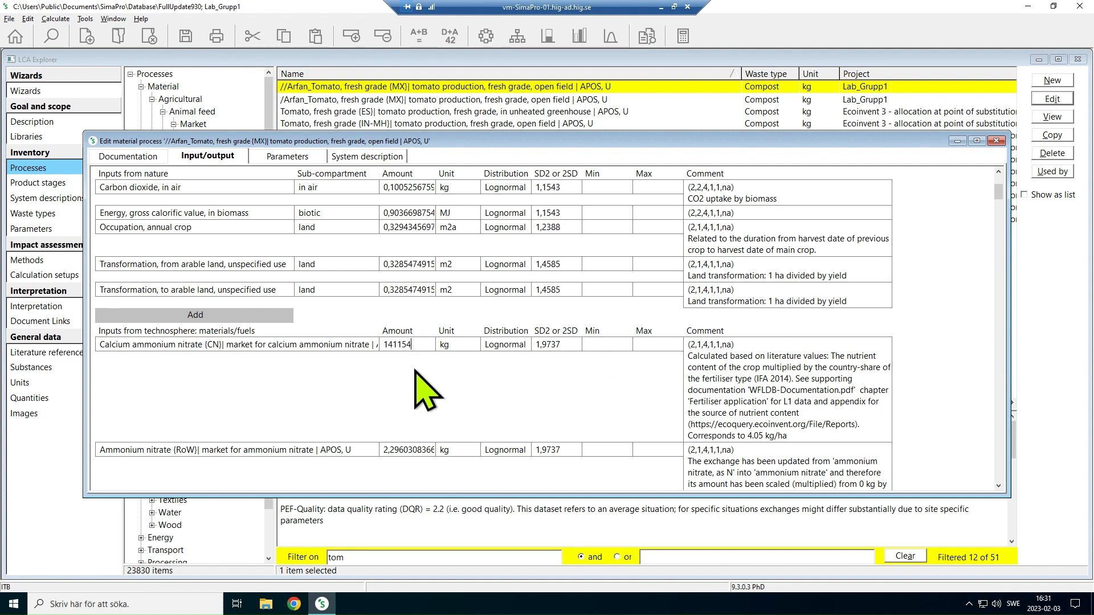
left_click(464, 347)
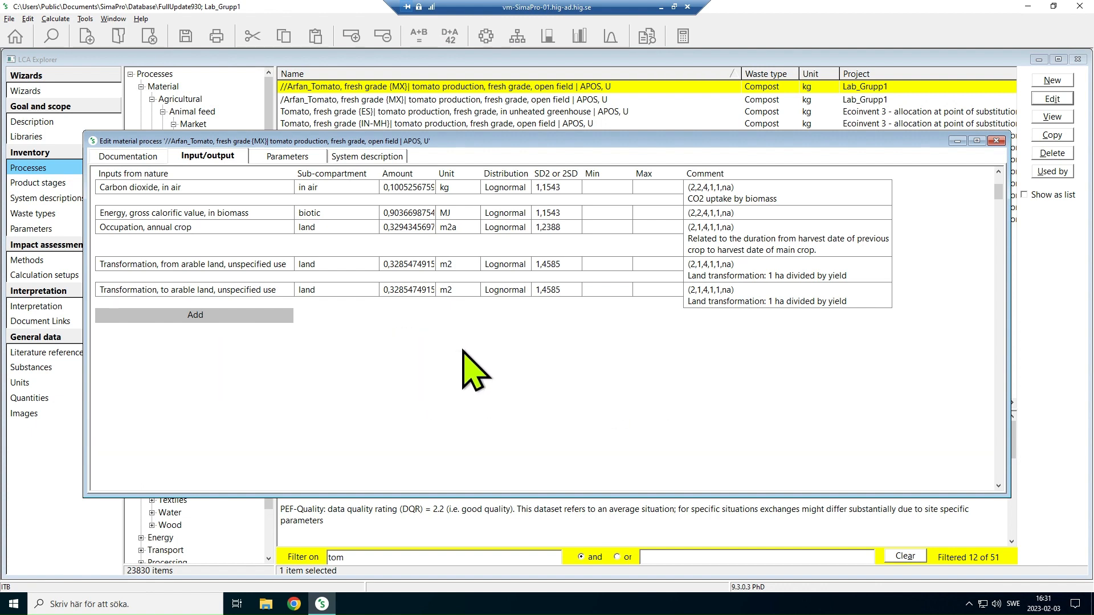
left_click(472, 349)
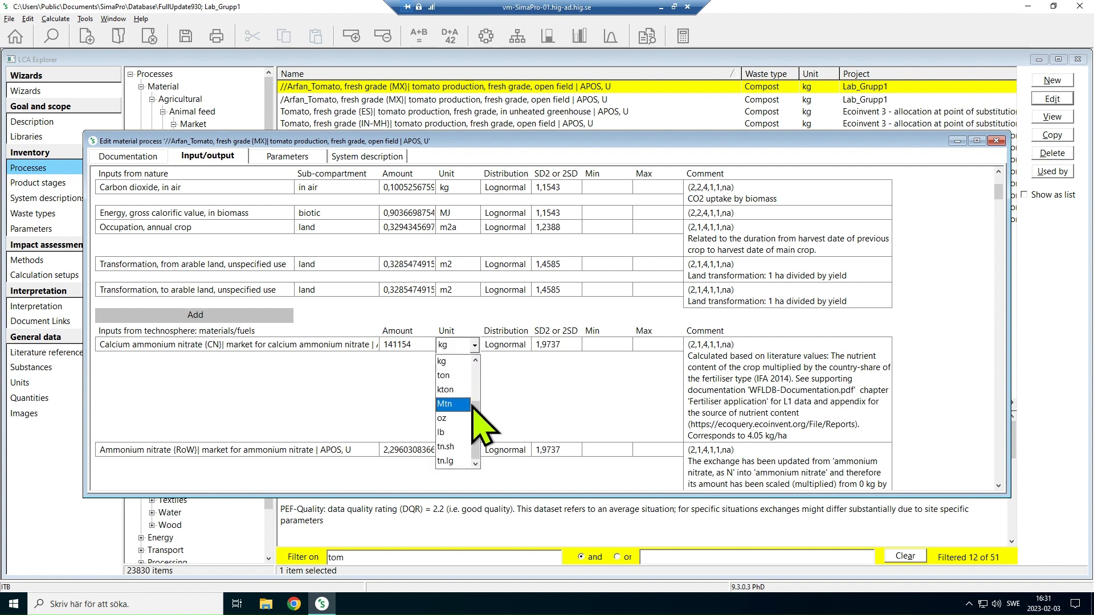
left_click_drag(474, 412, 474, 381)
left_click(462, 404)
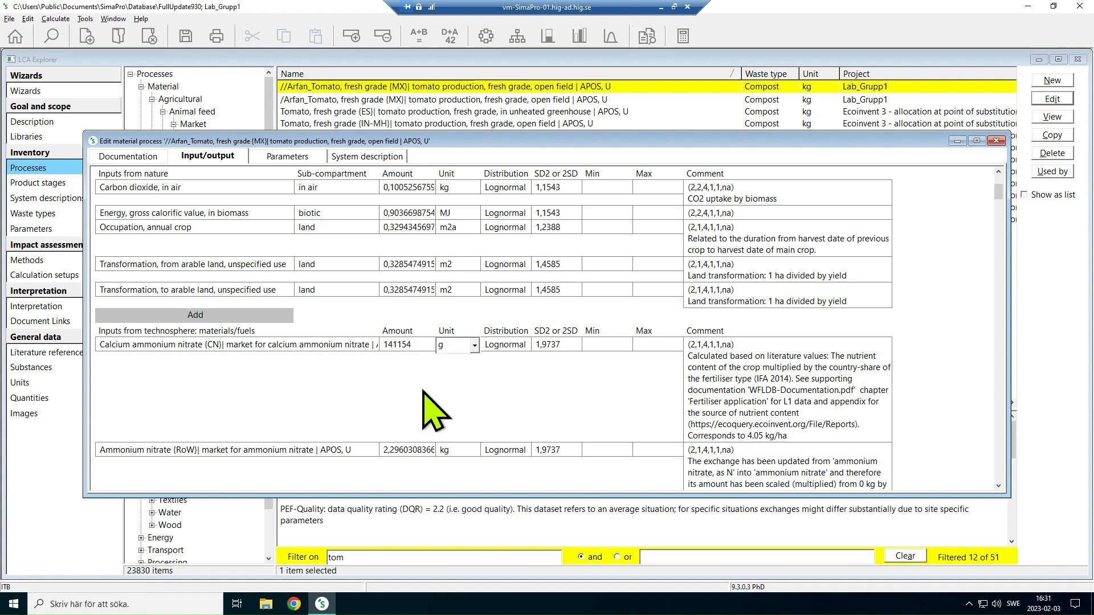
Replace the inland waterways barge transport input with "Transport, freight, sea, container ship with reefer, freezing {GLO}" and set its amount to 1,012121 tkm
scroll(424, 391, "down", 10)
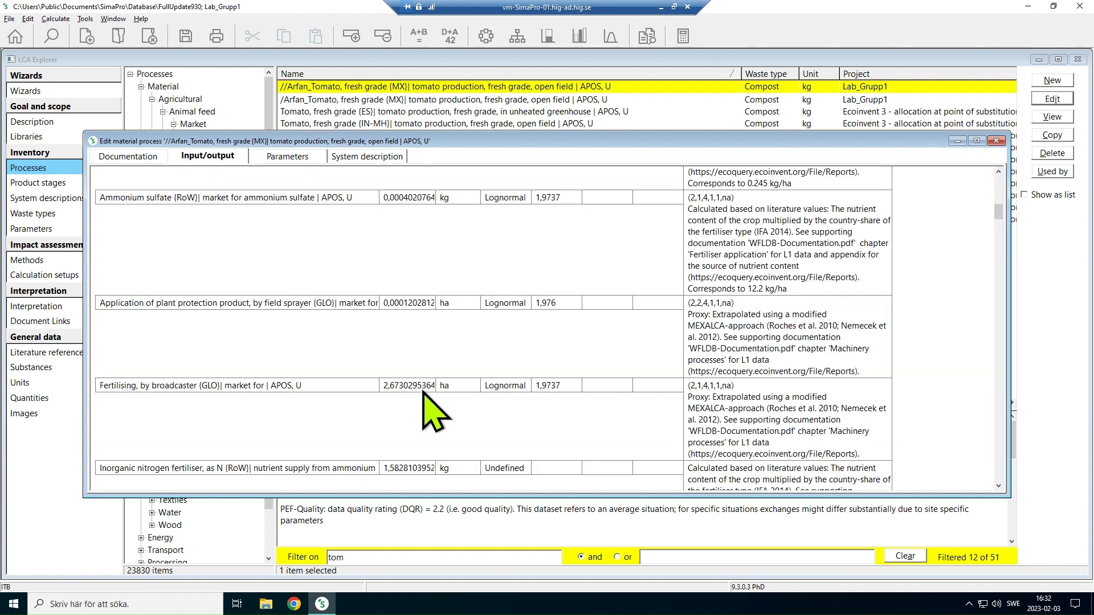
scroll(424, 392, "down", 8)
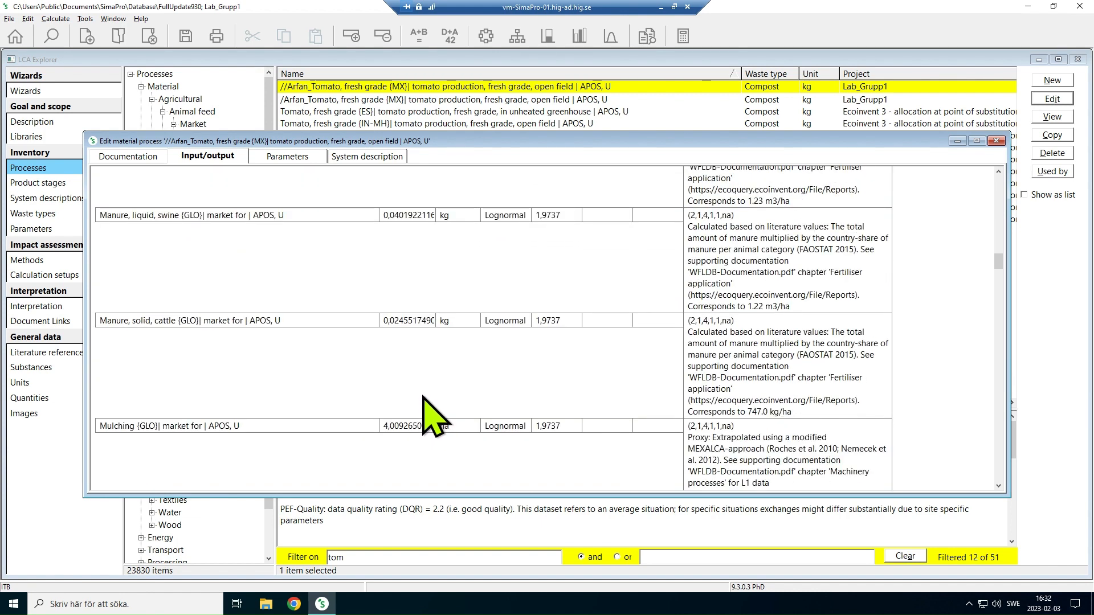
scroll(423, 392, "down", 8)
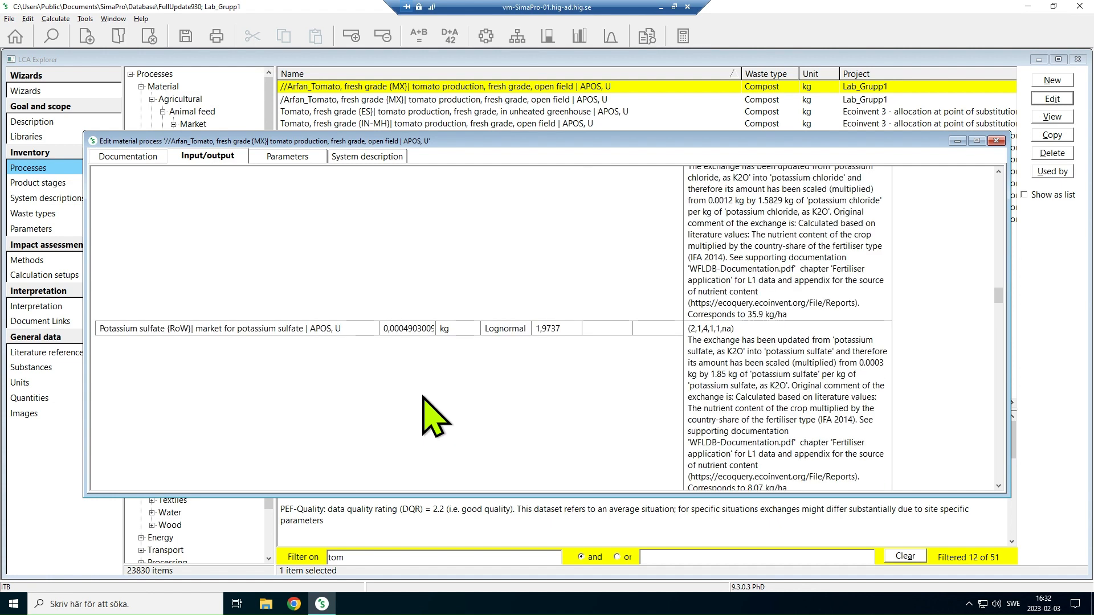
scroll(430, 414, "down", 5)
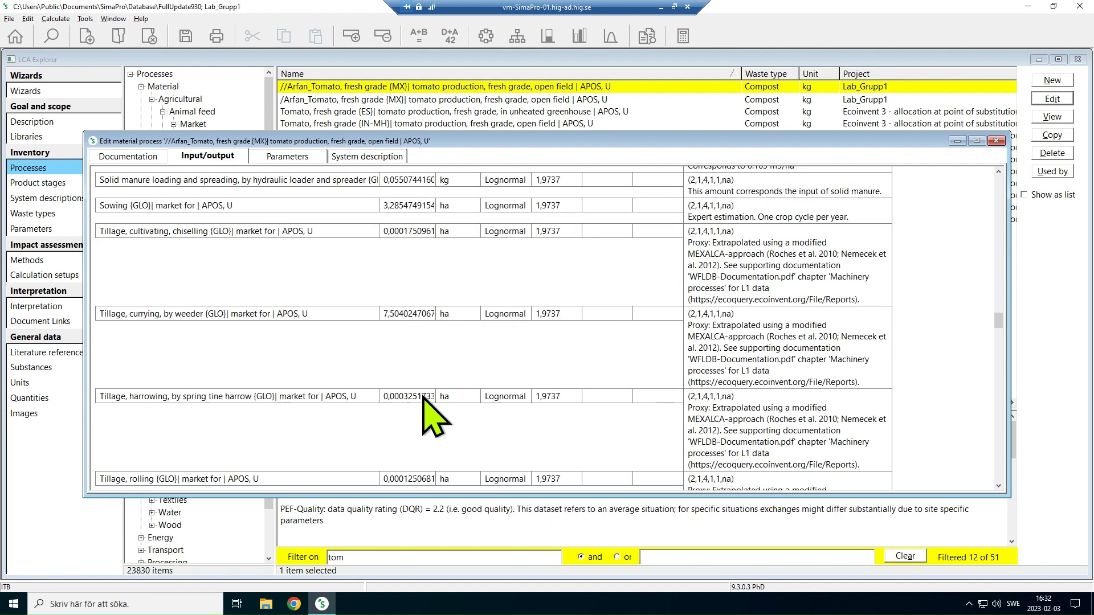
scroll(433, 416, "down", 5)
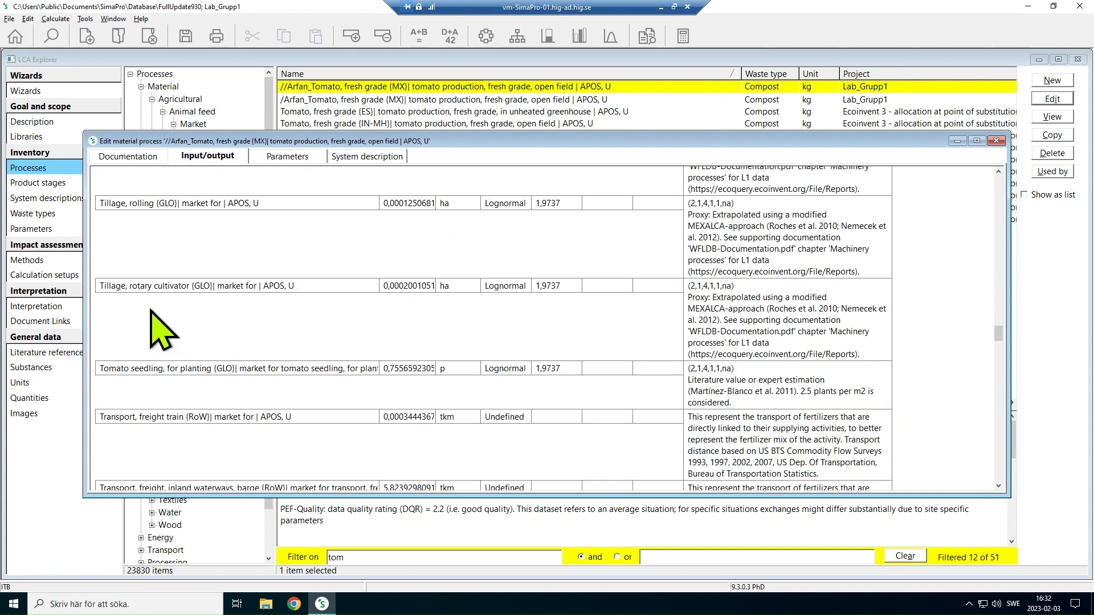
scroll(173, 315, "down", 2)
scroll(174, 313, "down", 1)
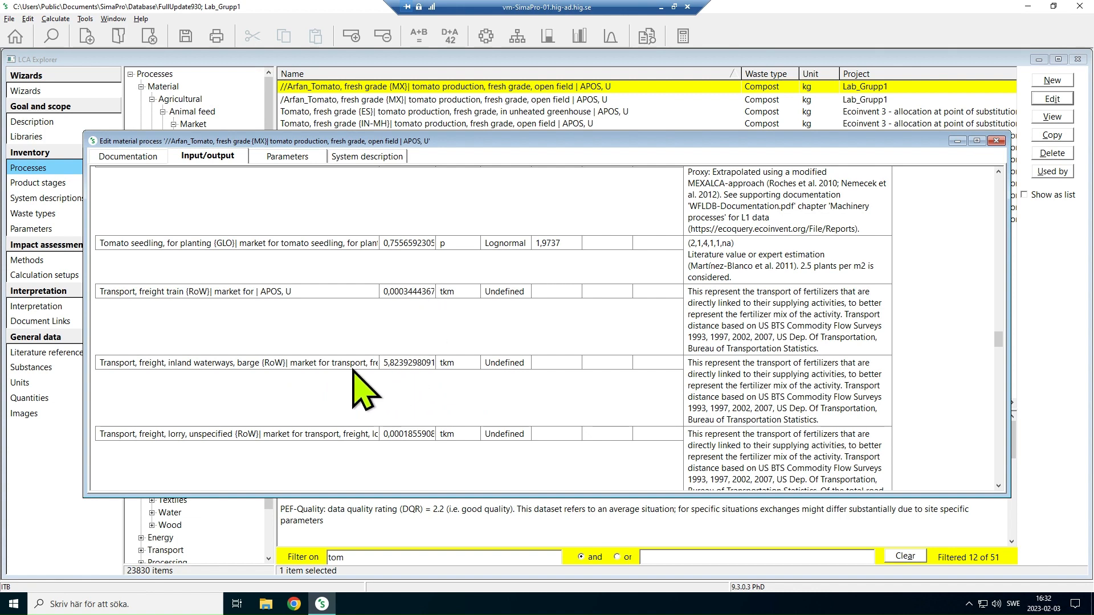
double_click(203, 366)
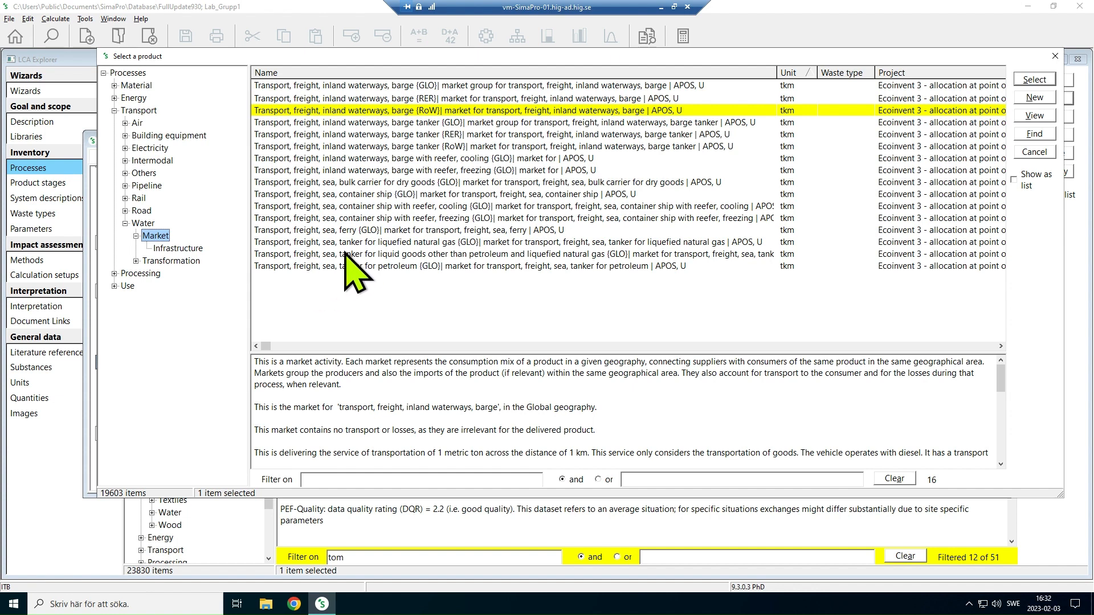
left_click(370, 219)
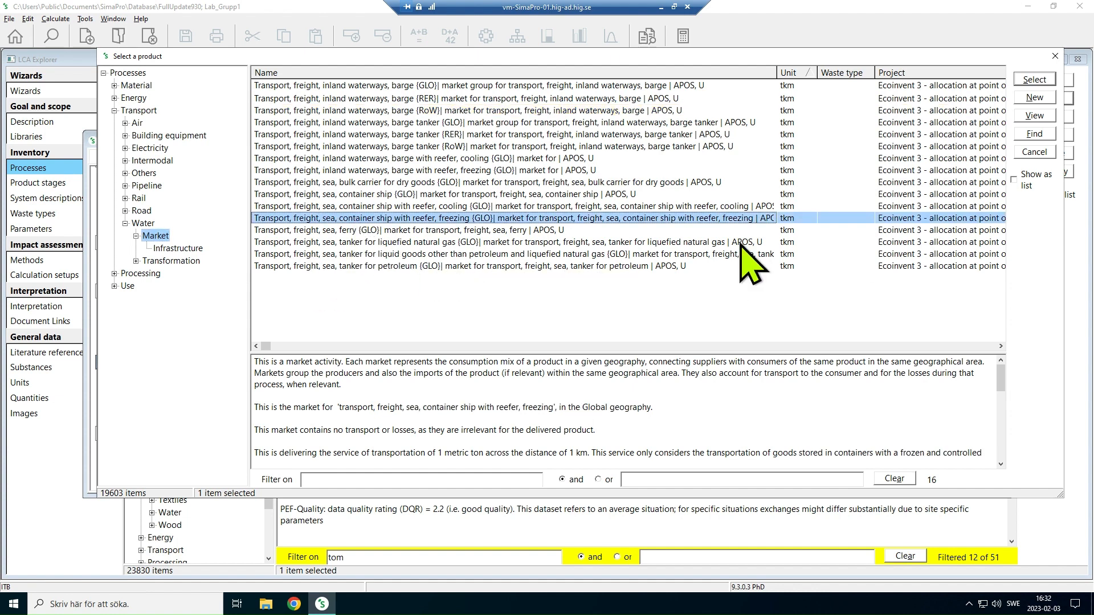
double_click(631, 221)
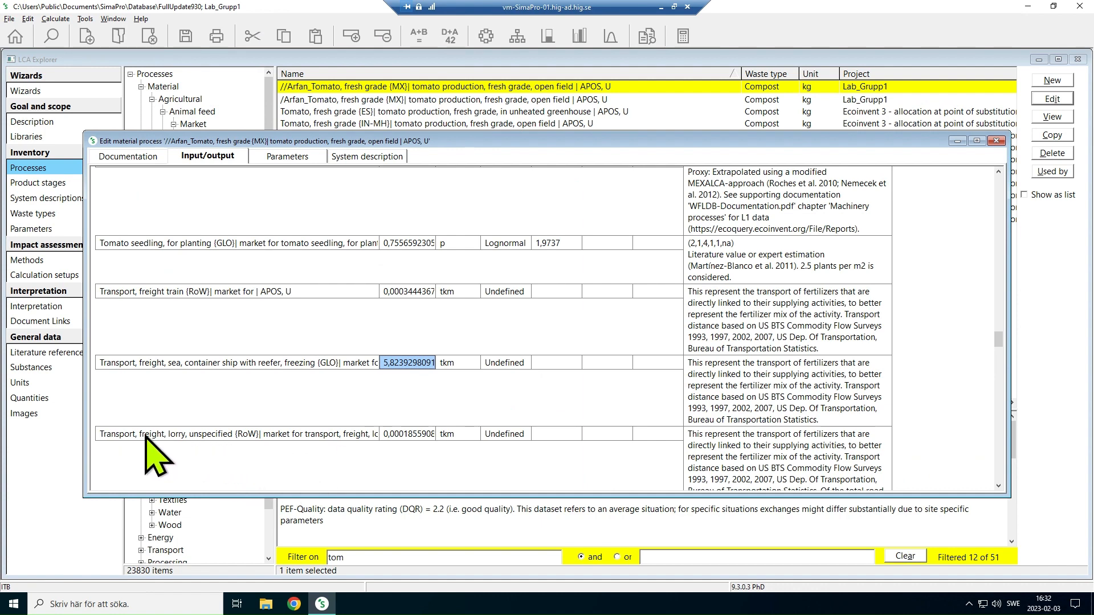
left_click(403, 368)
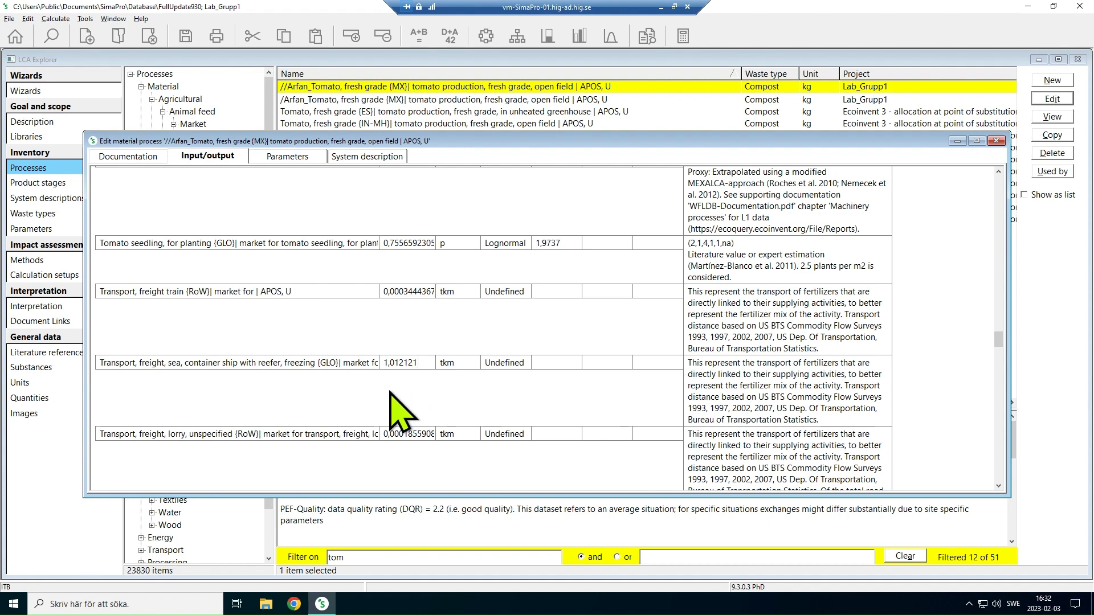
Examine the remaining technosphere inputs and the emissions to air, including the amounts for dinitrogen monoxide and fossil carbon dioxide
scroll(390, 394, "down", 10)
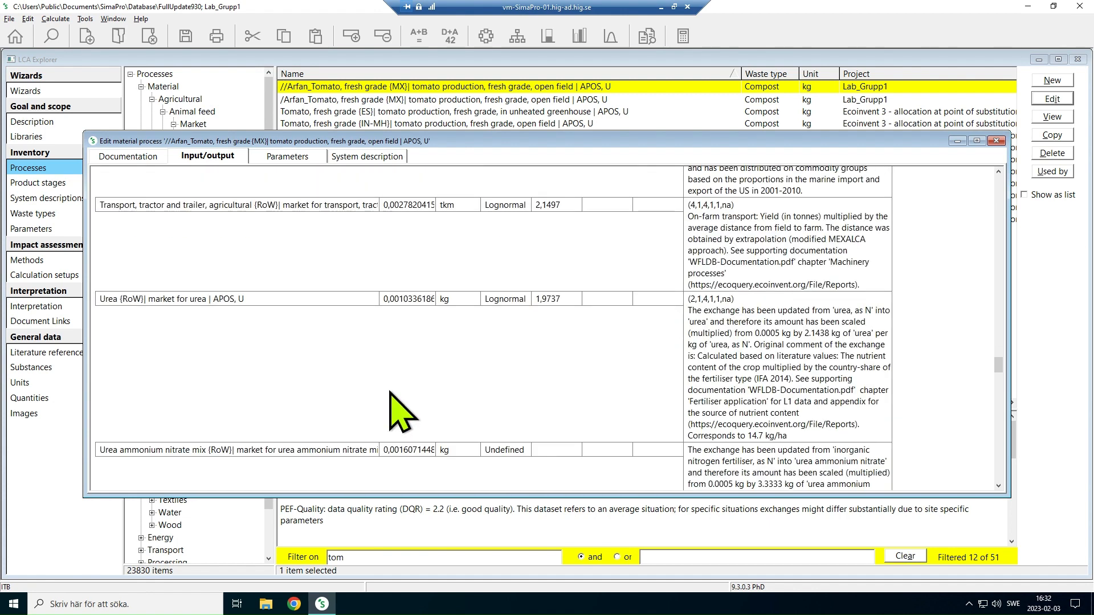
scroll(390, 393, "down", 5)
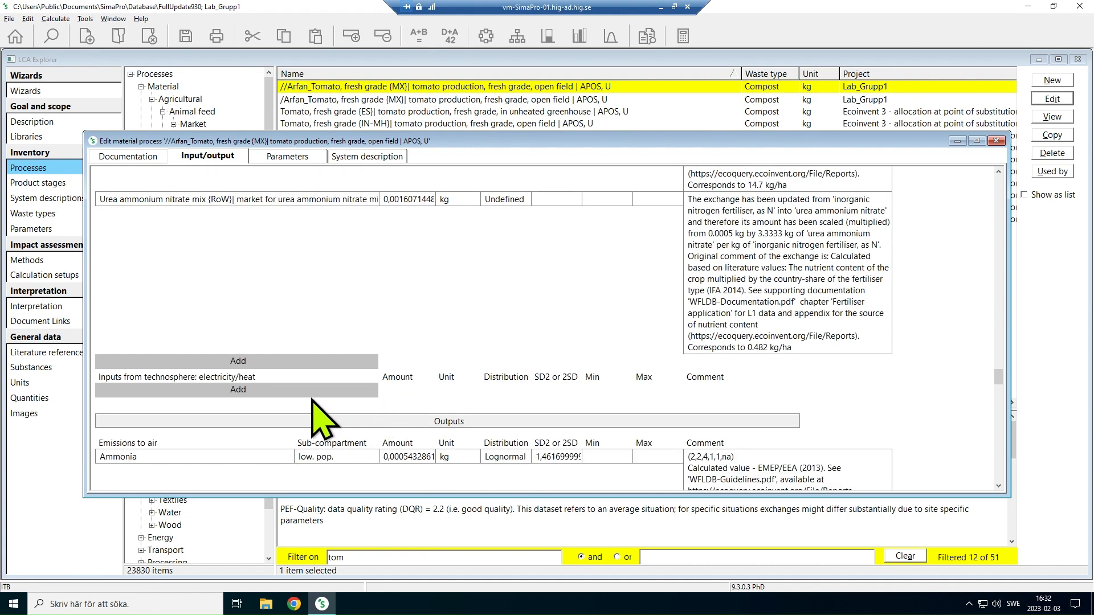
scroll(322, 419, "down", 3)
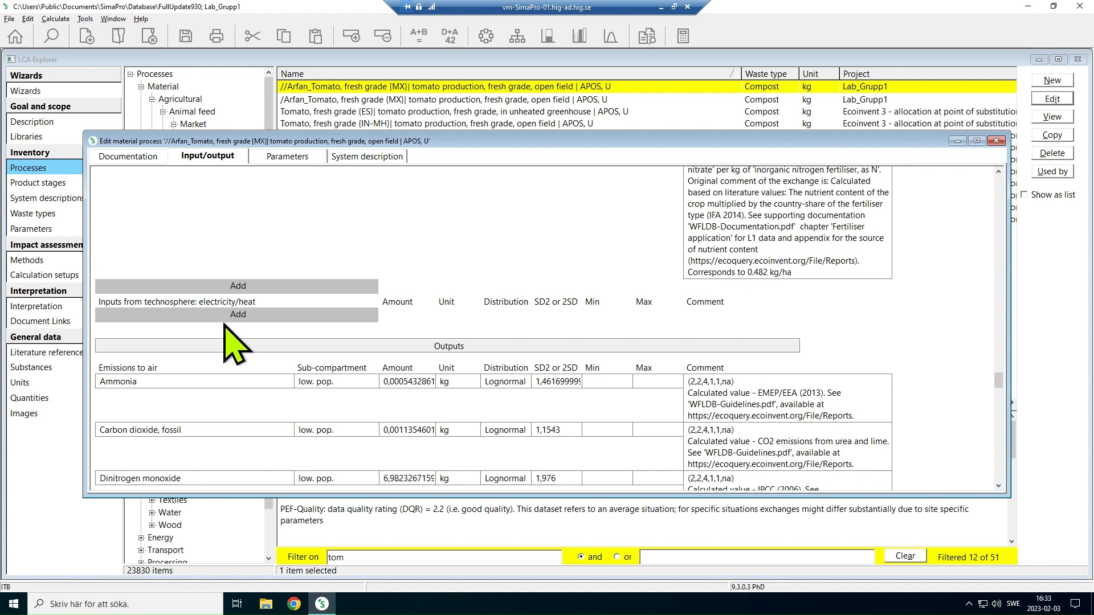
scroll(461, 428, "down", 2)
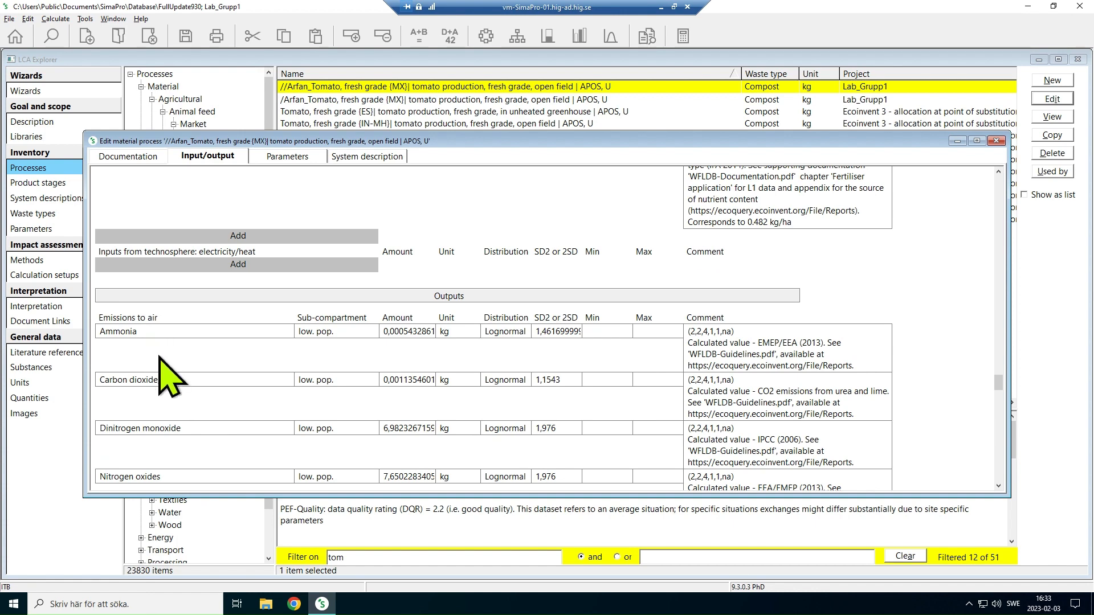
left_click(422, 429)
left_click(418, 376)
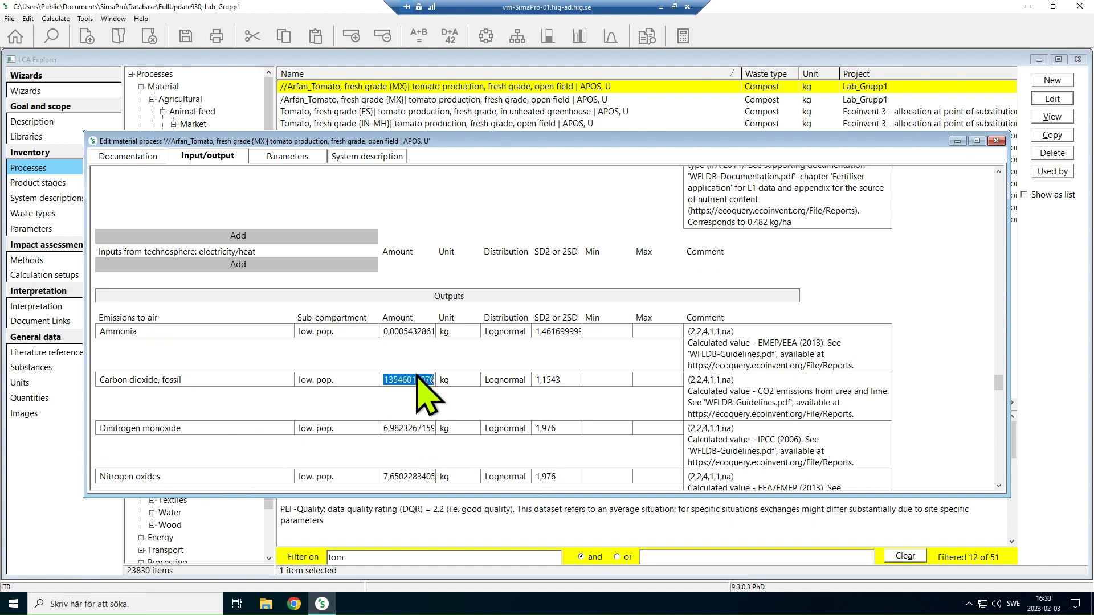
left_click(417, 355)
Add electricity/heat input "Electricity, medium voltage {BE}| electricity voltage transformation from high to medium voltage | APOS, U" at 0,12 kWh
scroll(301, 332, "up", 2)
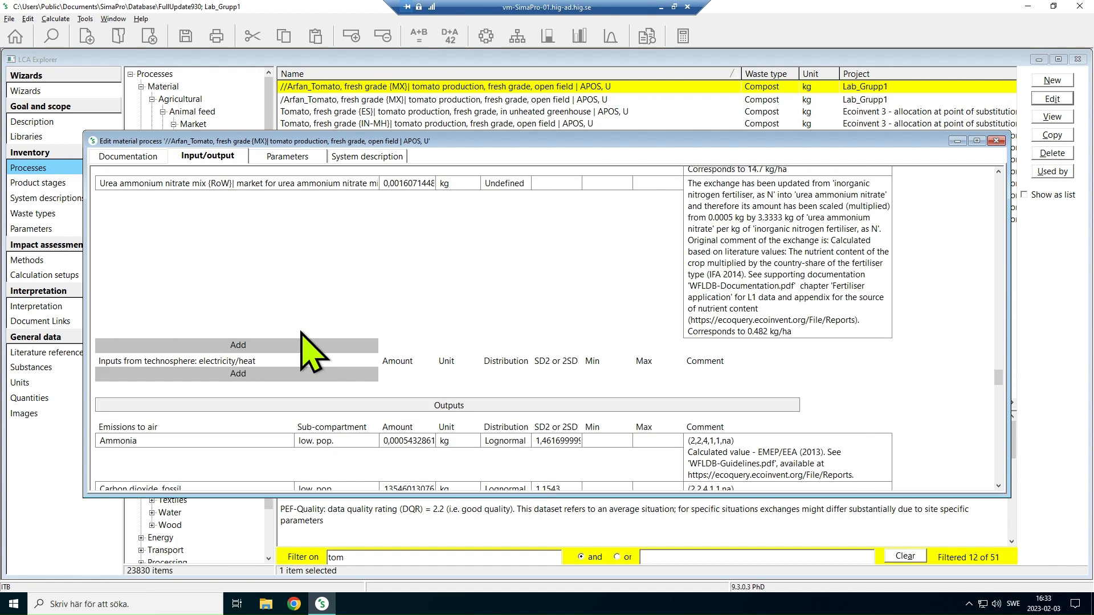
left_click(228, 373)
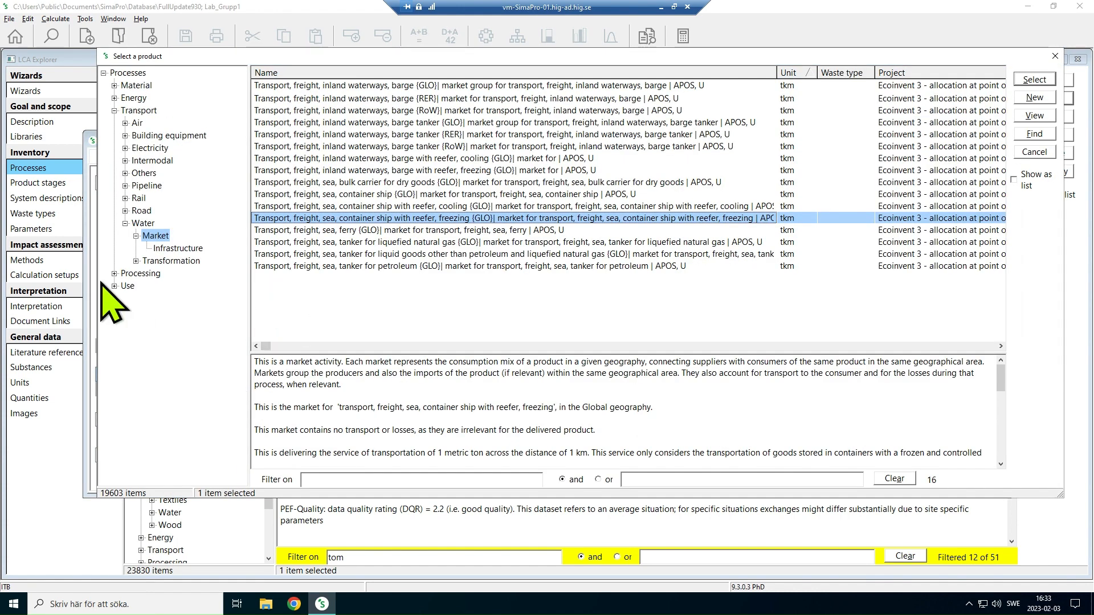
left_click(114, 98)
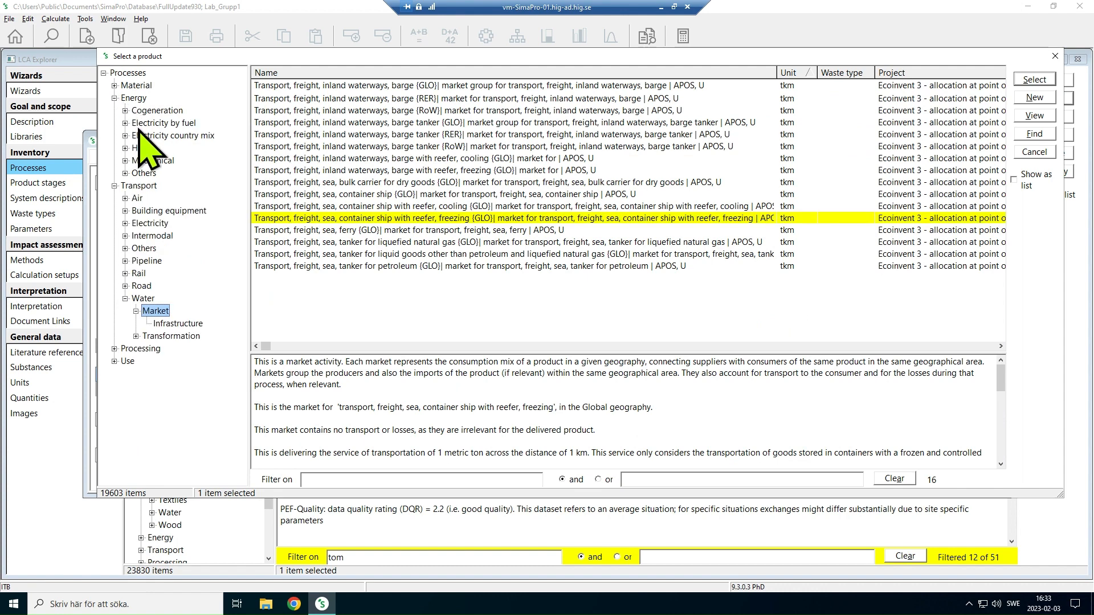
left_click(125, 135)
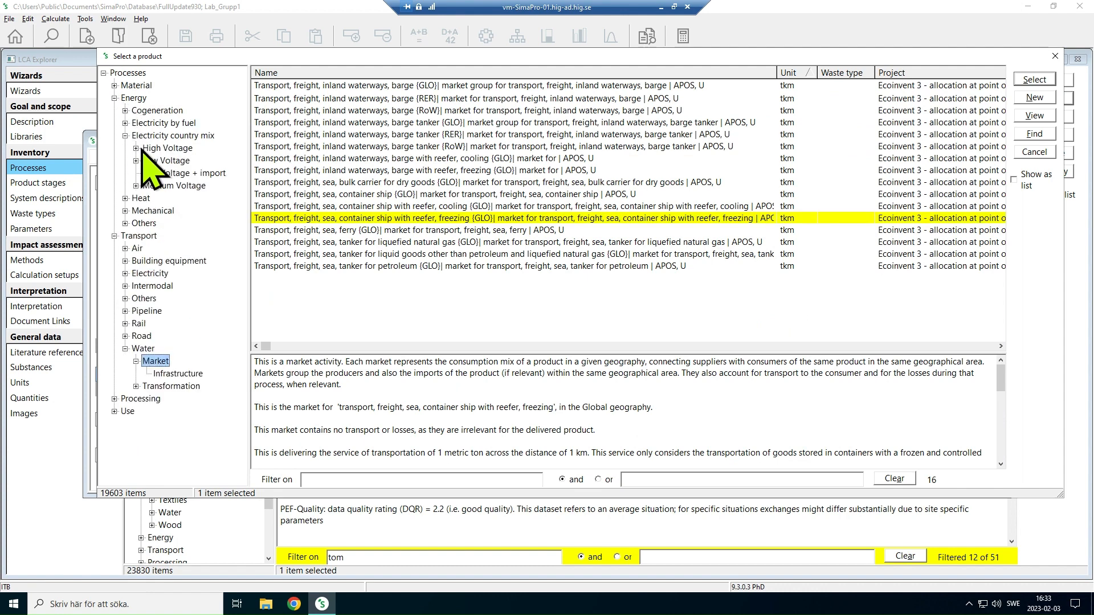
double_click(159, 186)
left_click(164, 212)
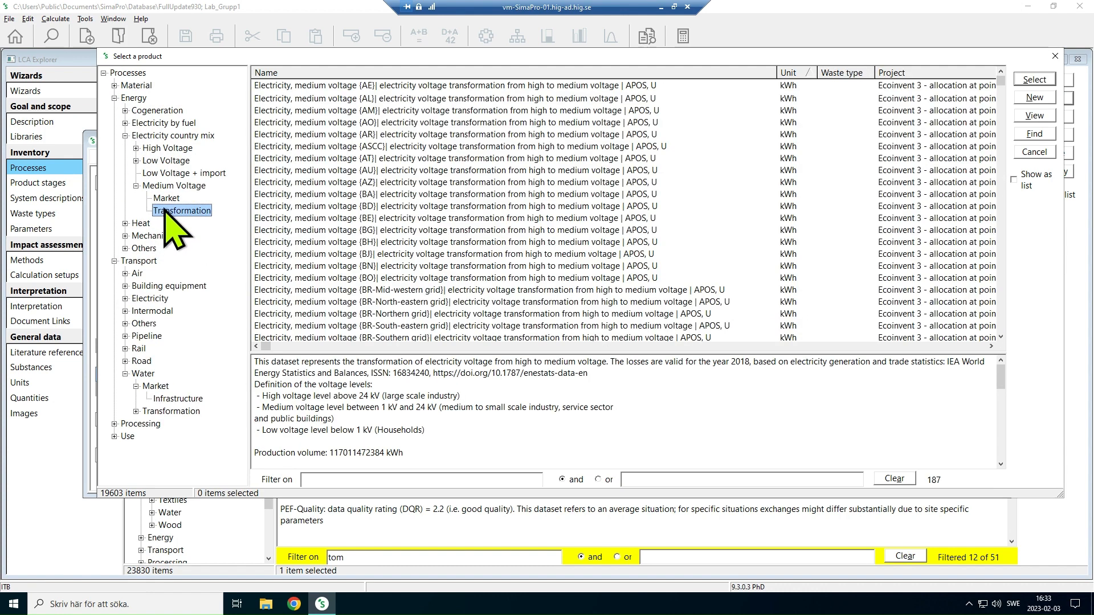
double_click(386, 219)
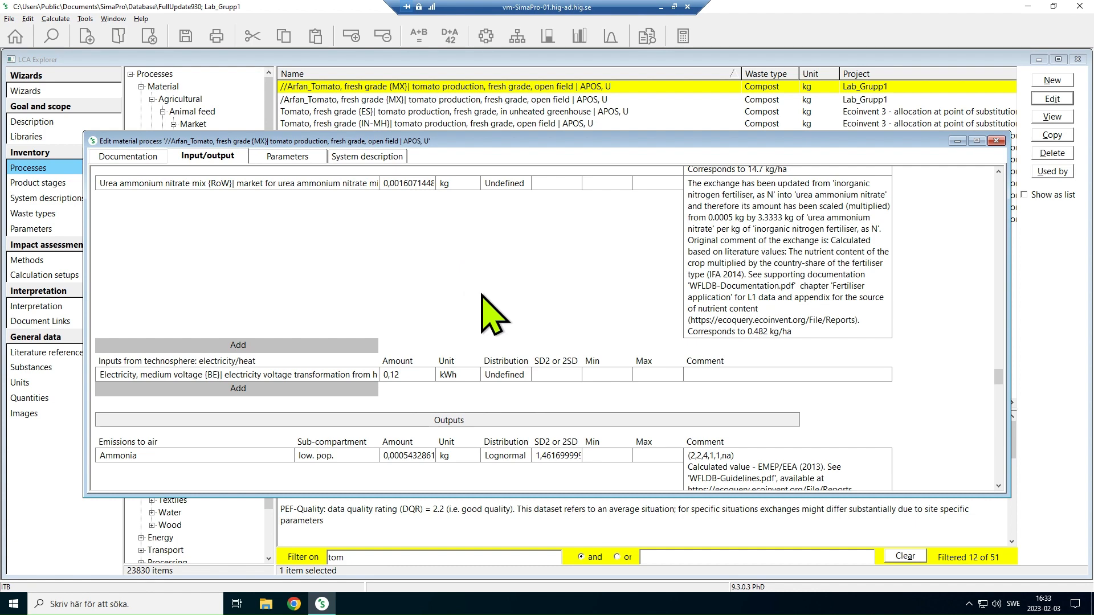
Review the emissions to air and water, save the edited tomato process and close its editor
scroll(489, 313, "down", 10)
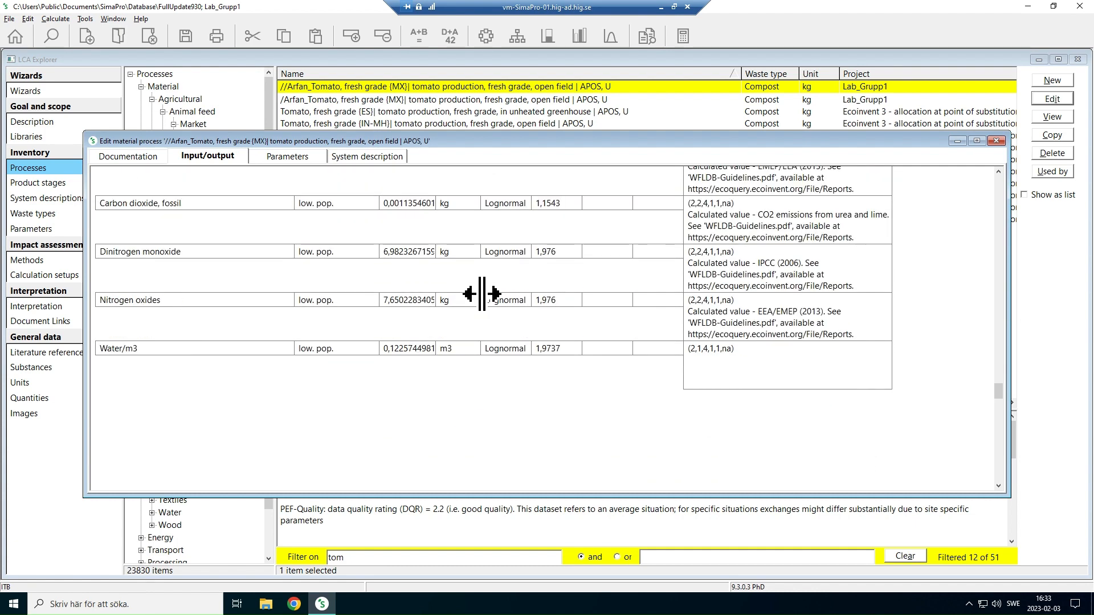
scroll(481, 295, "down", 1)
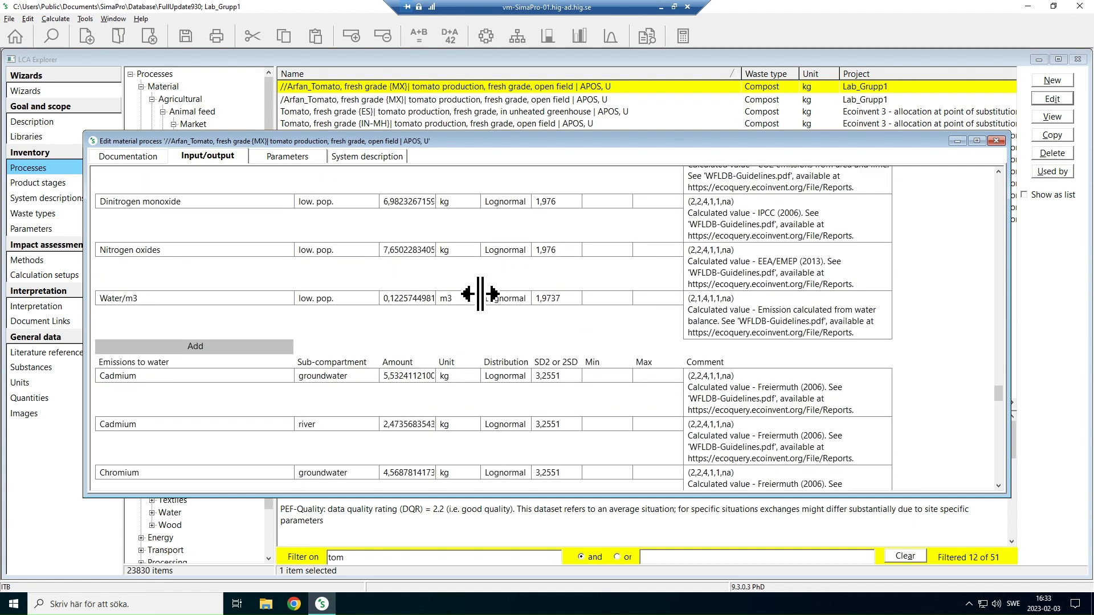
key("ctrl+s")
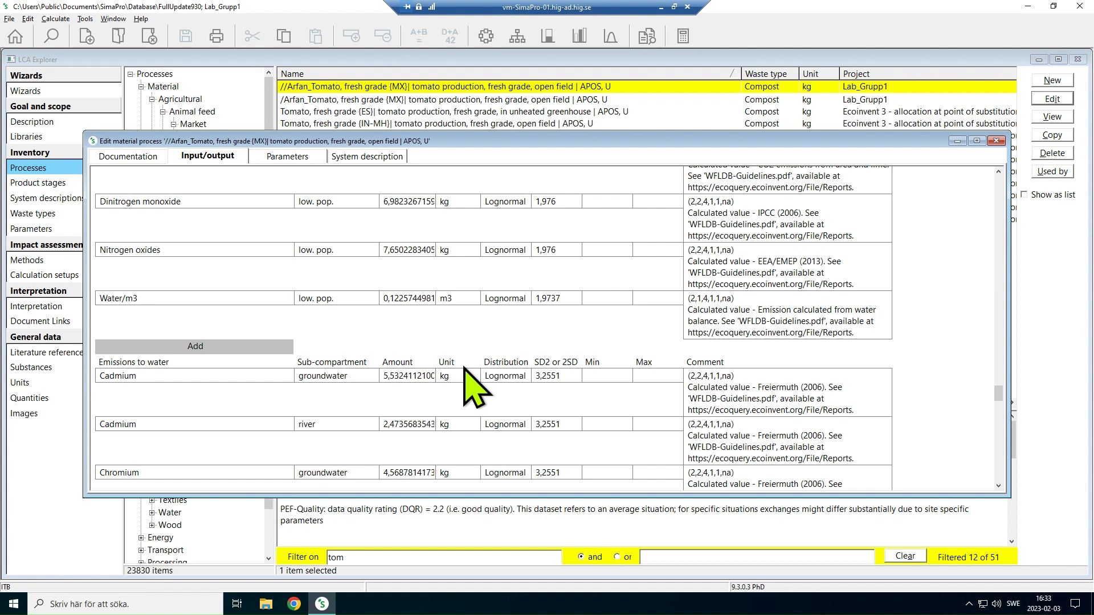
left_click(996, 141)
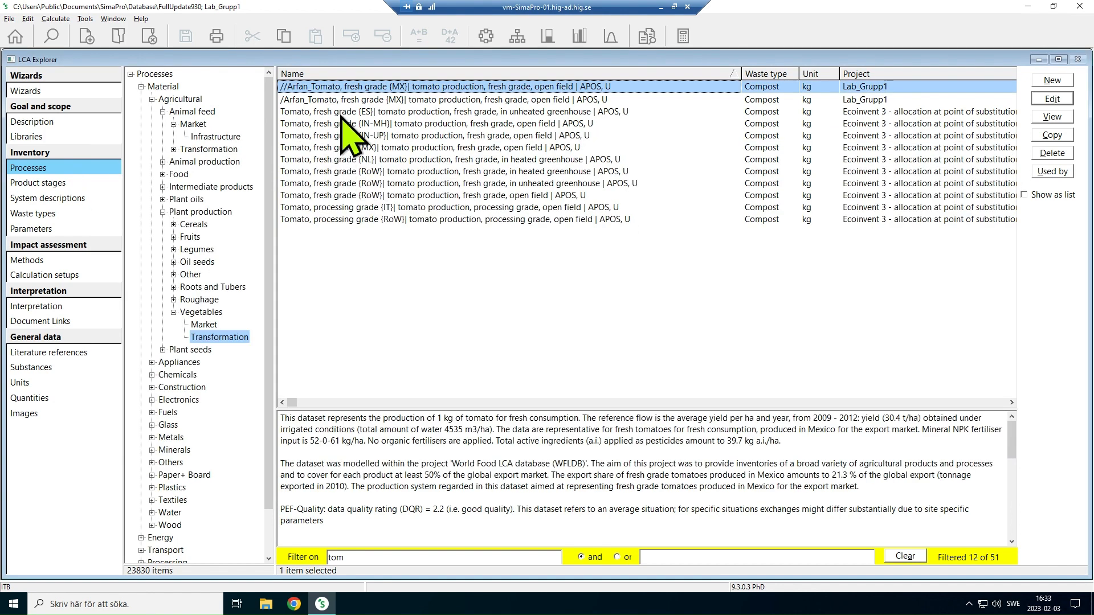